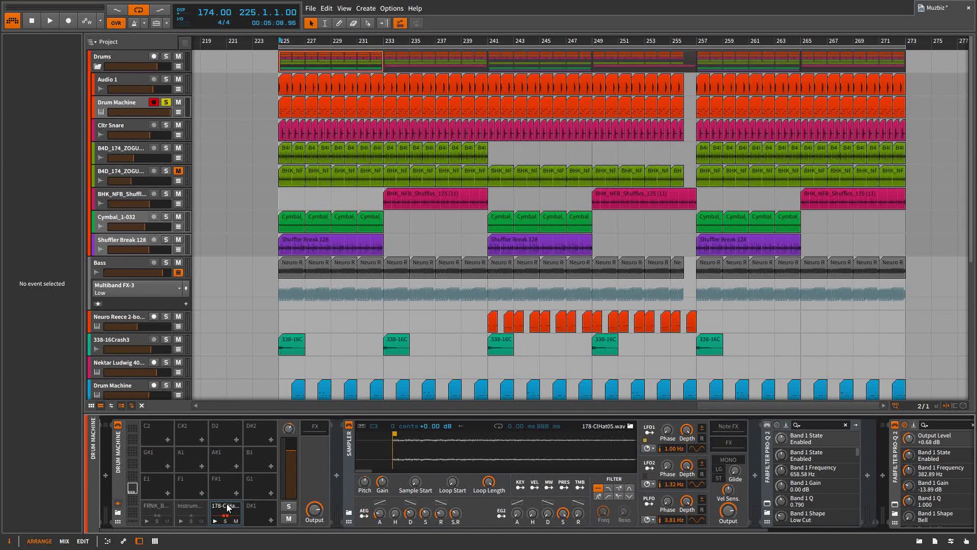
Try extracting the 178-ClHat05 pad from the Drum Machine onto its own track directly below, and undo it.
left_click_drag(227, 506, 167, 121)
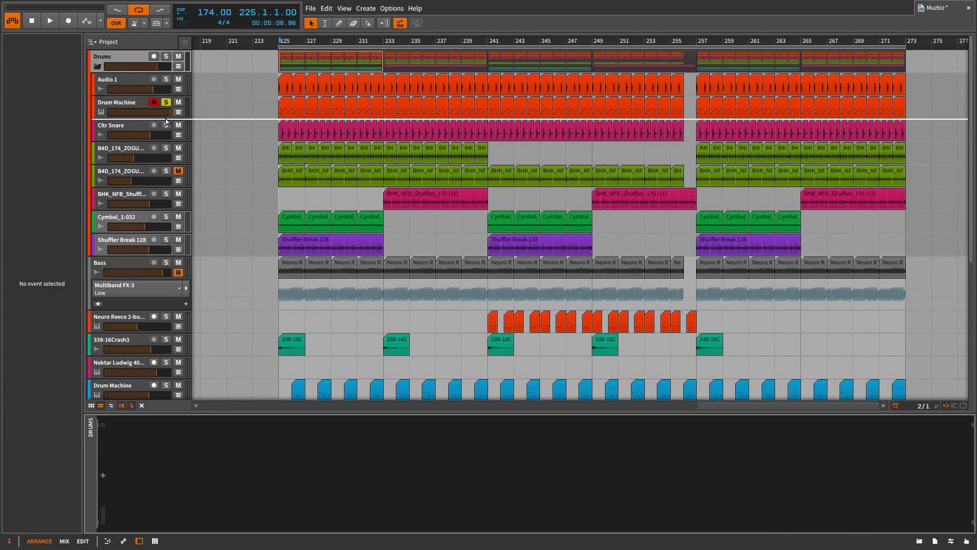
left_click_drag(166, 120, 166, 121)
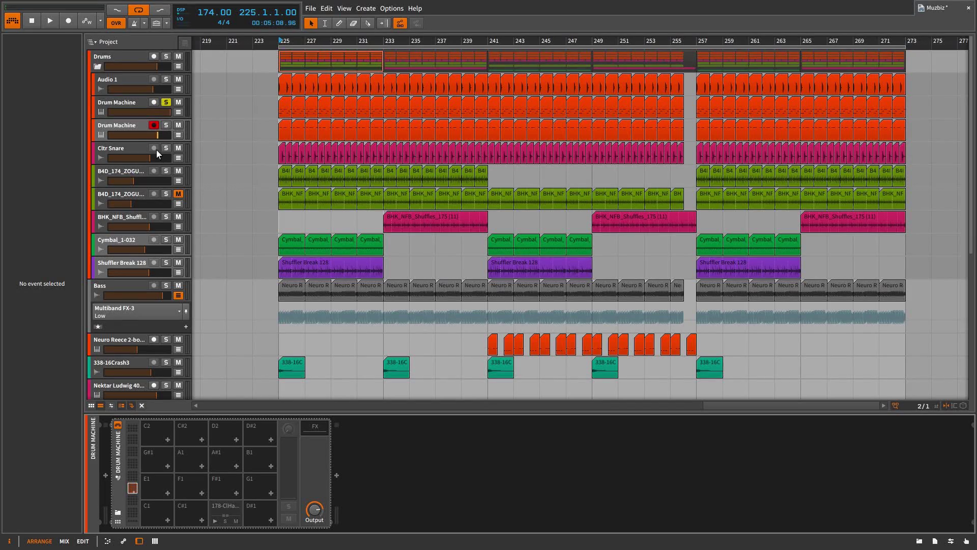
left_click_drag(274, 41, 291, 156)
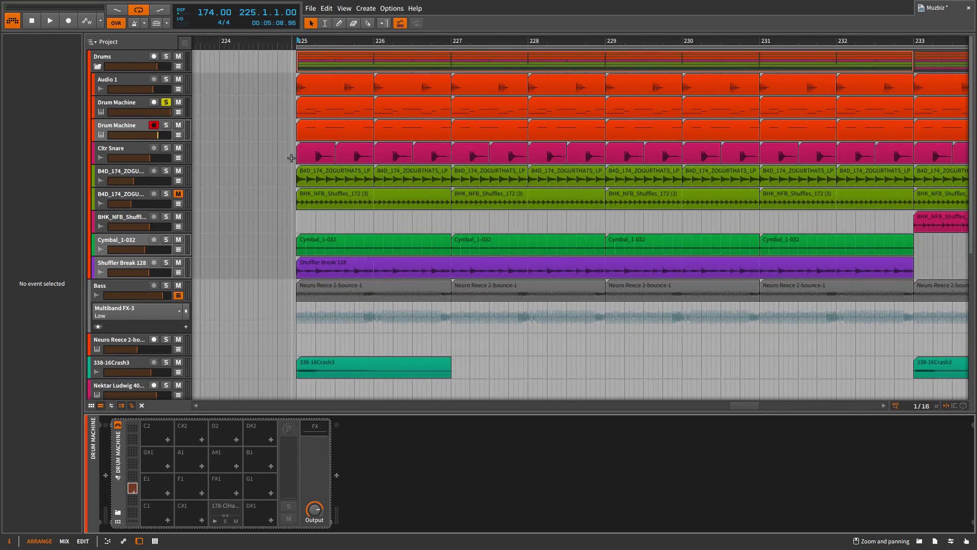
left_click(330, 134)
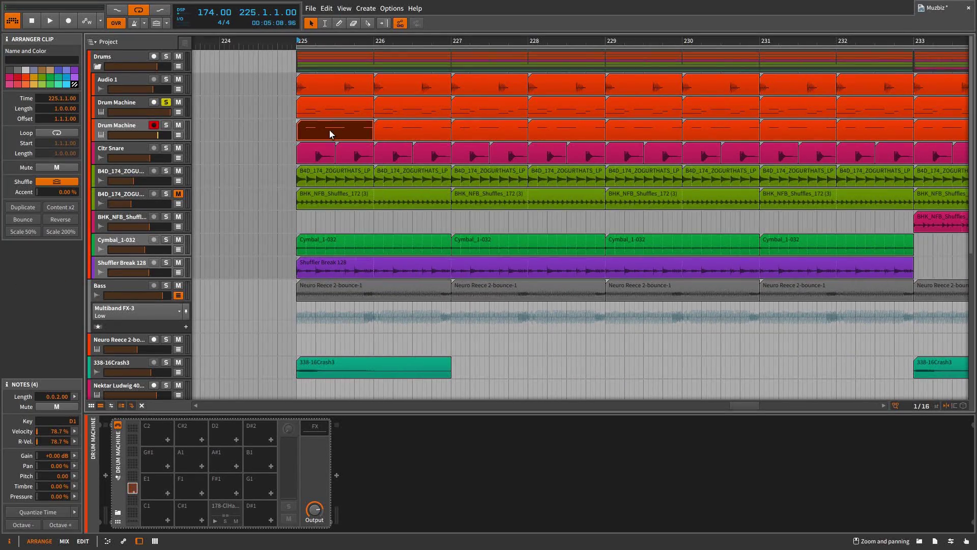
left_click(421, 129)
left_click(516, 131)
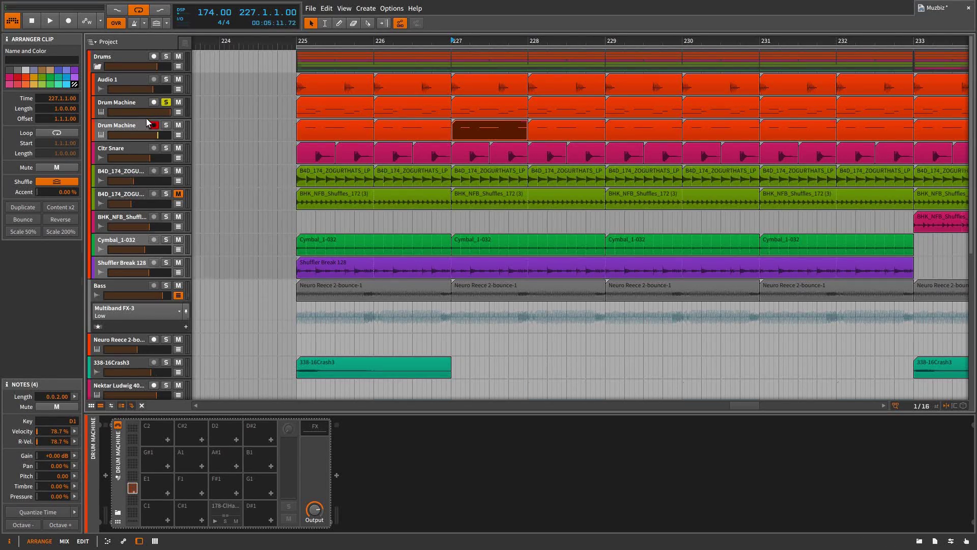
key("ctrl+z")
Turn off solo on the Drum Machine track in the Drums group.
left_click(165, 102)
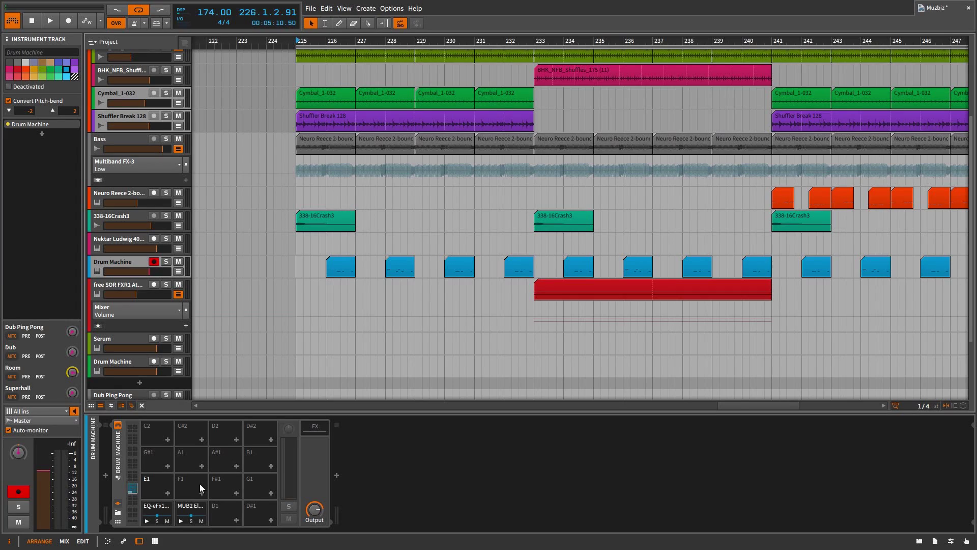
Load the hat sample 01ch_MS_HiHat.wav into the empty E1 pad of the blue track's Drum Machine.
left_click(168, 493)
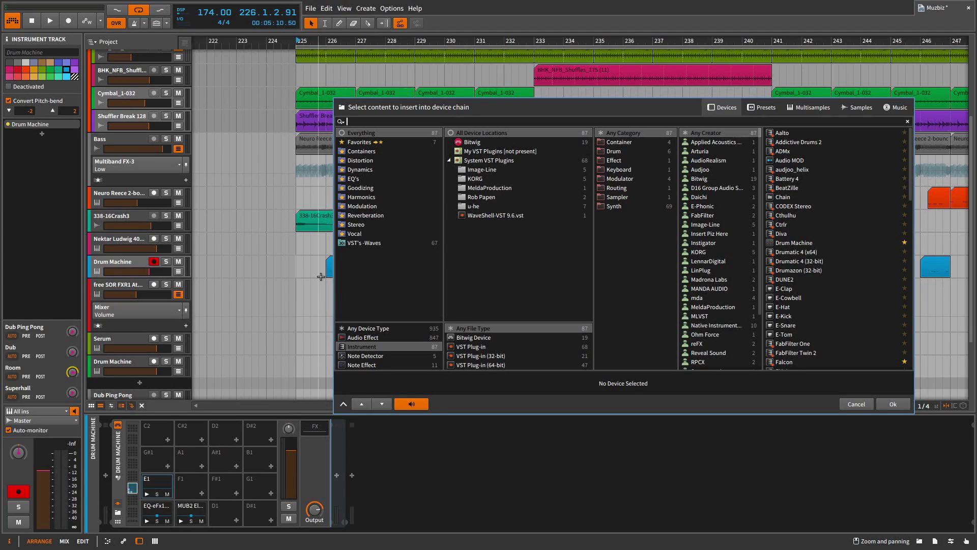
type("hat")
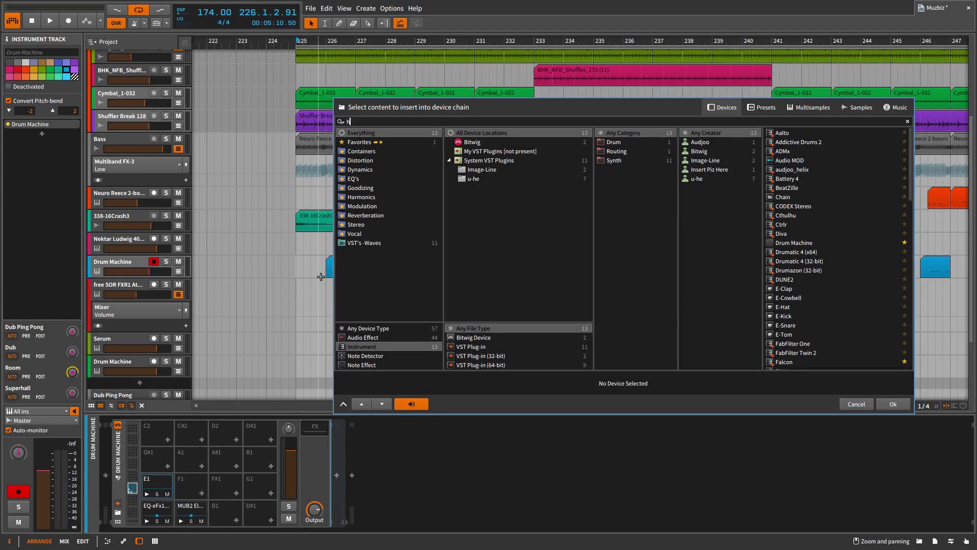
left_click(857, 108)
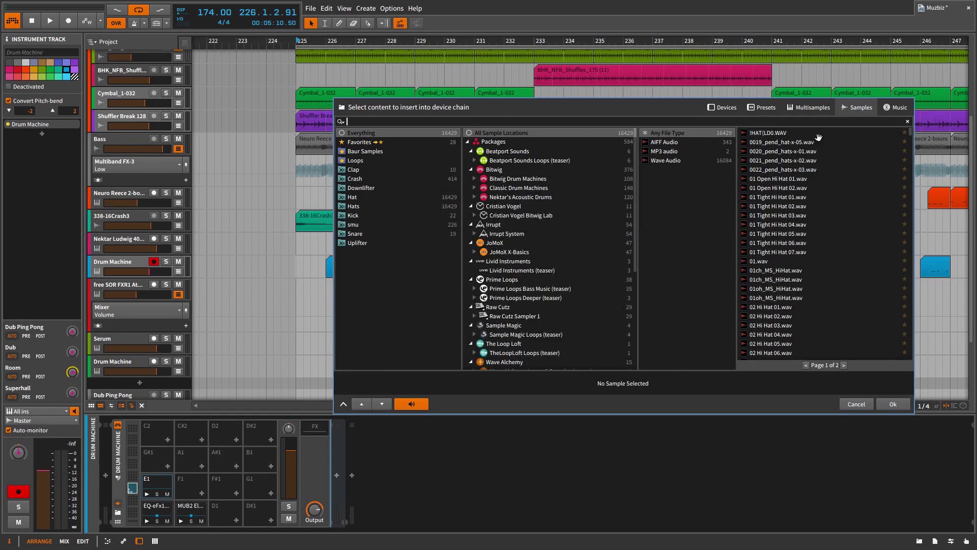
left_click(908, 121)
left_click(352, 197)
left_click(787, 279)
key("Down")
key("Up")
key("Up")
left_click(904, 403)
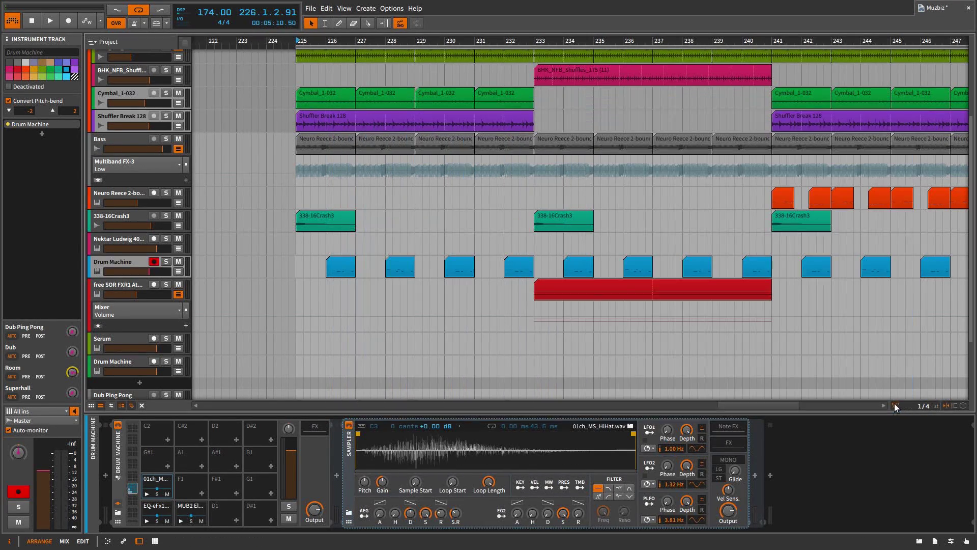
Search the hat samples for "open" and load the 164 brush open hi-hat.wav into the F1 pad.
left_click(201, 493)
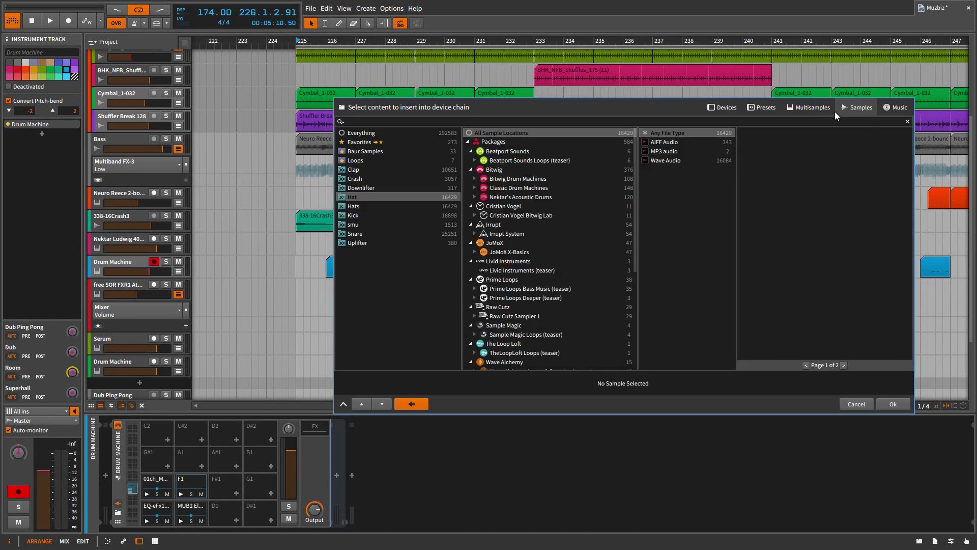
type("open")
left_click(787, 223)
left_click(792, 321)
scroll(792, 321, "down", 2)
left_click(792, 322)
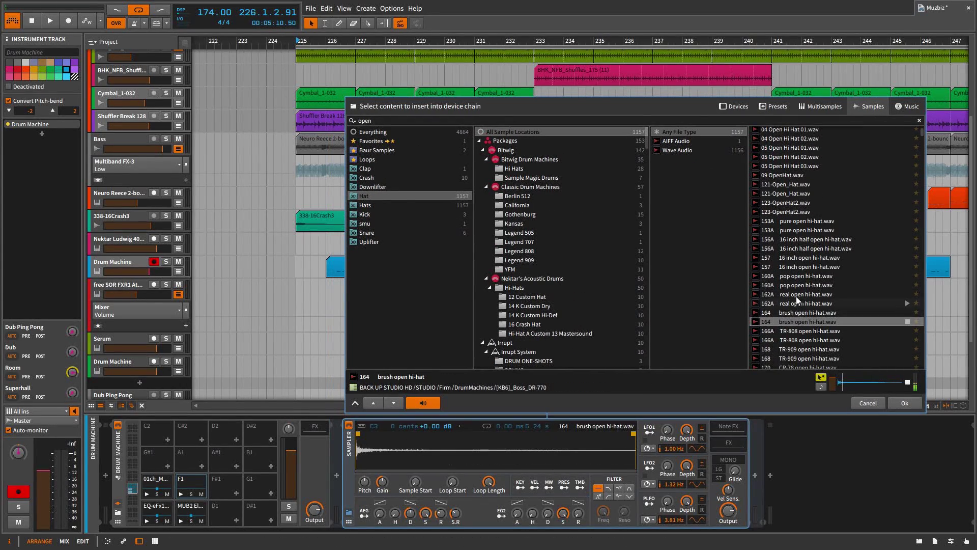
left_click(902, 403)
Raise the open hi-hat sample's gain to +7.08 dB and audition it against the closed hi-hat pad.
left_click(188, 480)
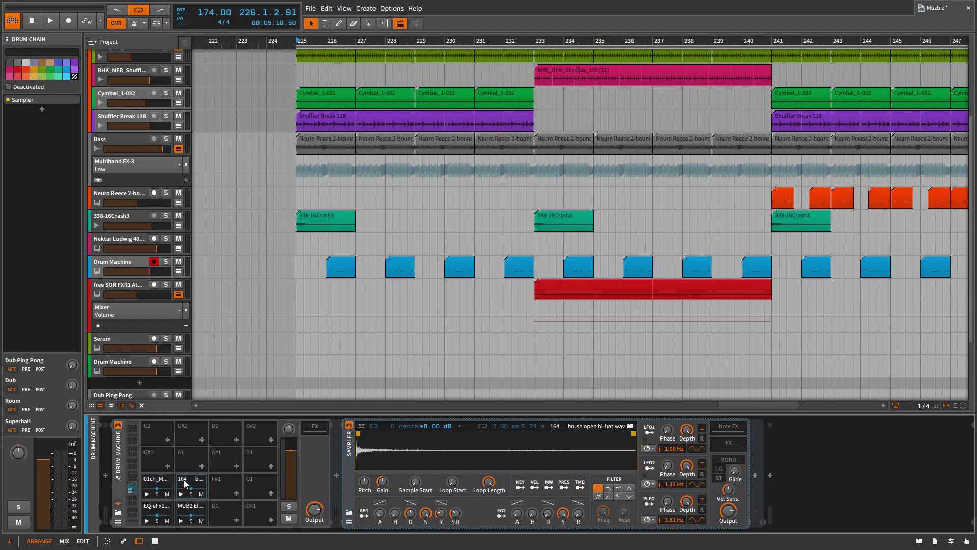
left_click(181, 493)
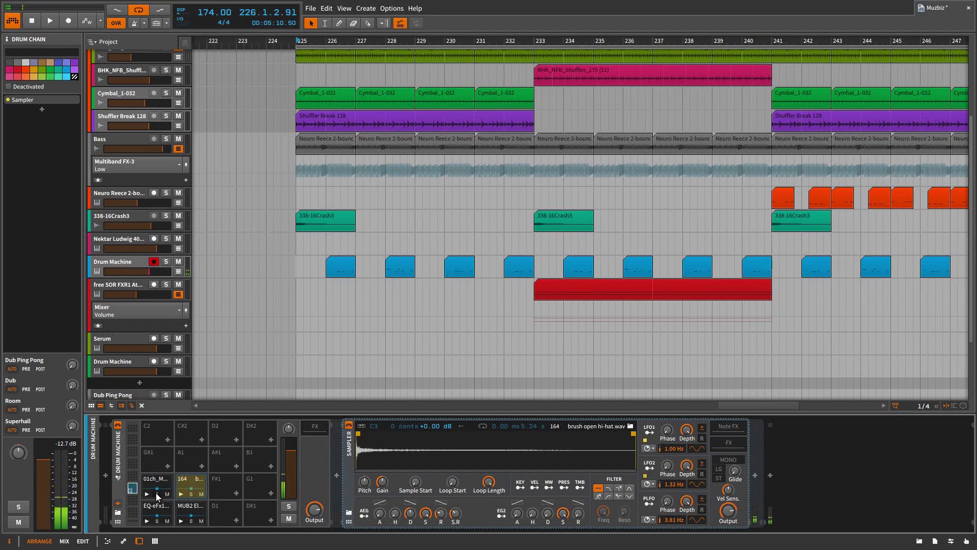
left_click_drag(457, 515, 442, 458)
left_click(180, 493)
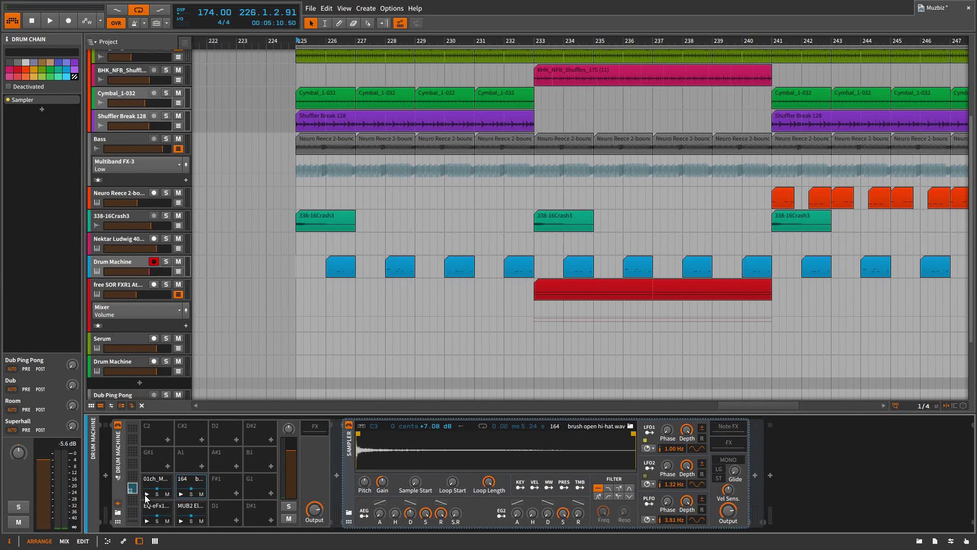
left_click(179, 494)
left_click(146, 494)
Set the open hi-hat pad to be choked by the closed hi-hat pad, E1 - 01ch_MS_HiHat.
right_click(187, 484)
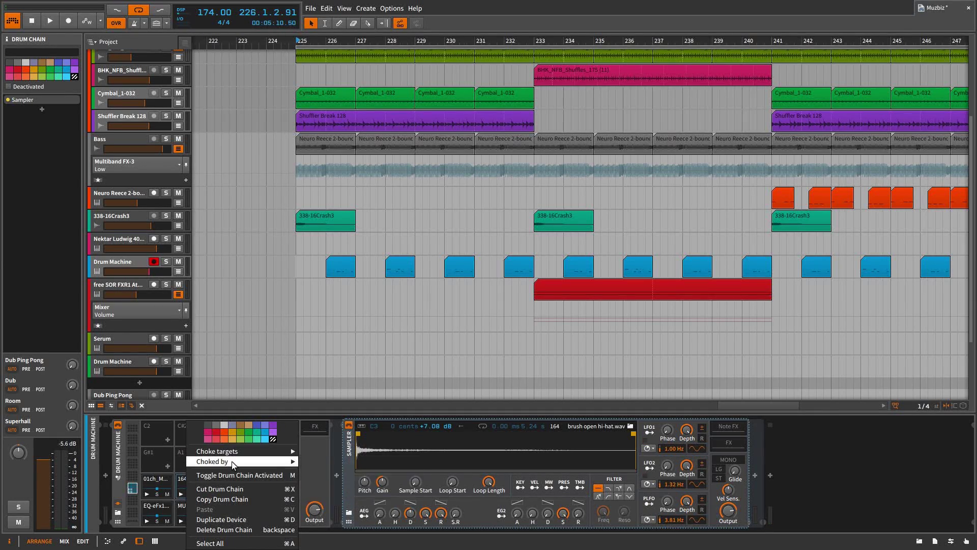
mouse_move(233, 463)
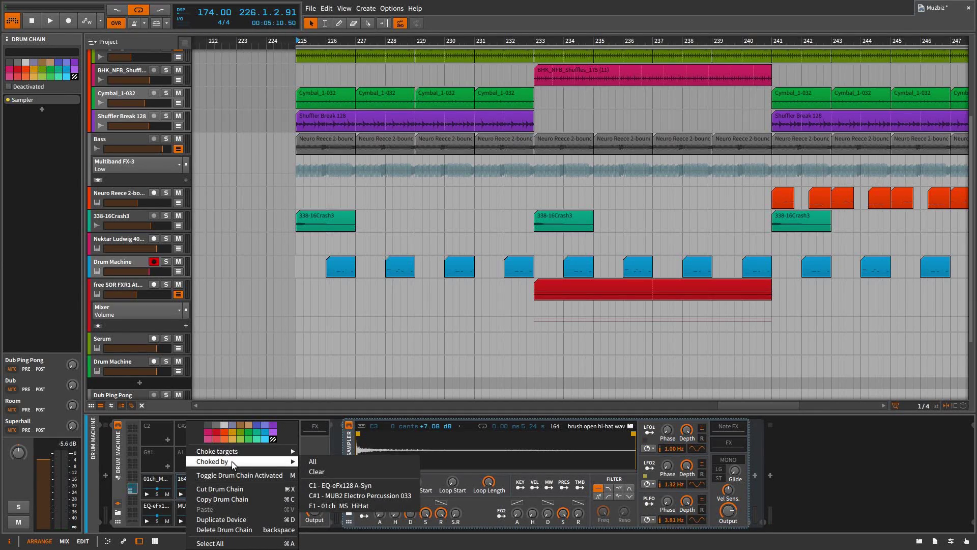
left_click(351, 495)
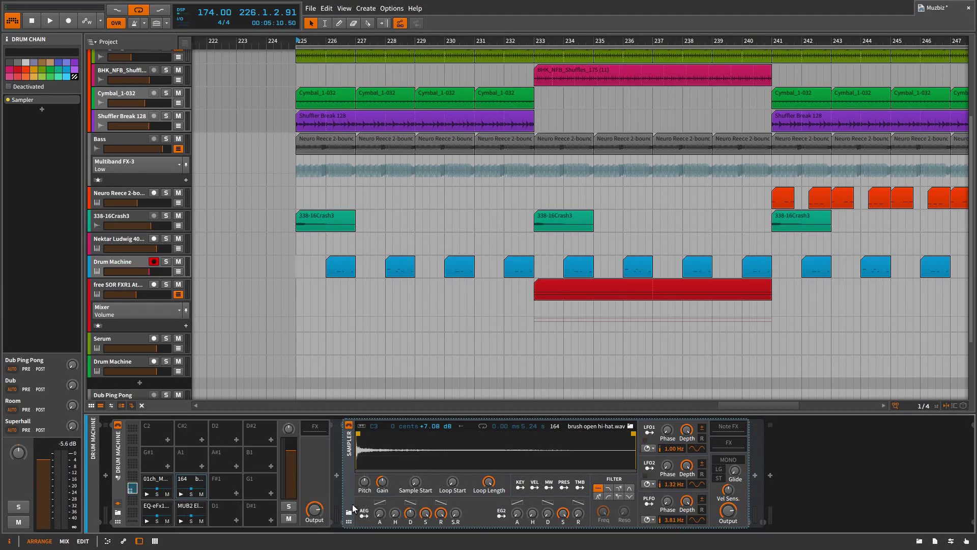
Audition the open and closed hi-hat pads alternately to check the choke behaviour.
left_click(179, 492)
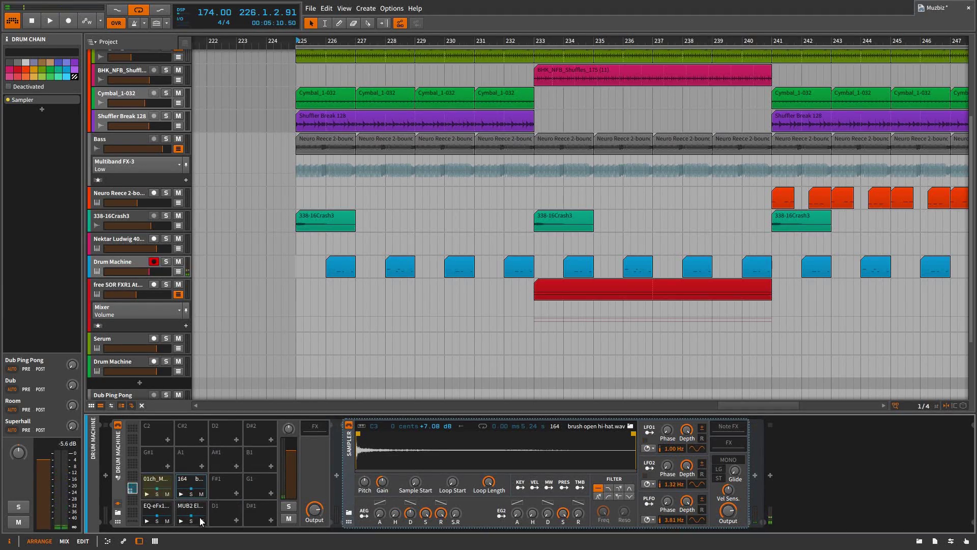
left_click(179, 494)
left_click(145, 494)
left_click(179, 494)
left_click(143, 493)
left_click(181, 496)
left_click(150, 495)
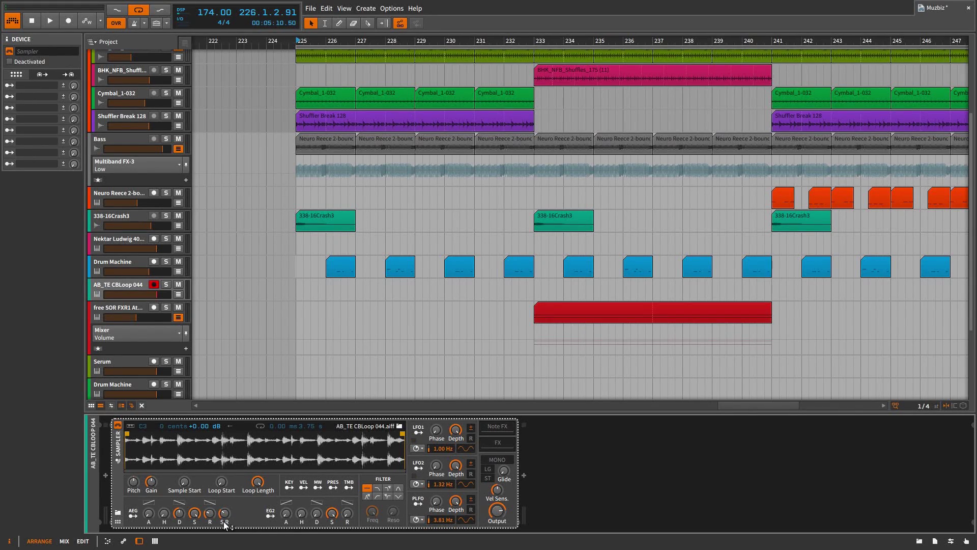
Increase the amp envelope release time in the AB_TE CBLoop 044 Sampler.
mouse_move(209, 518)
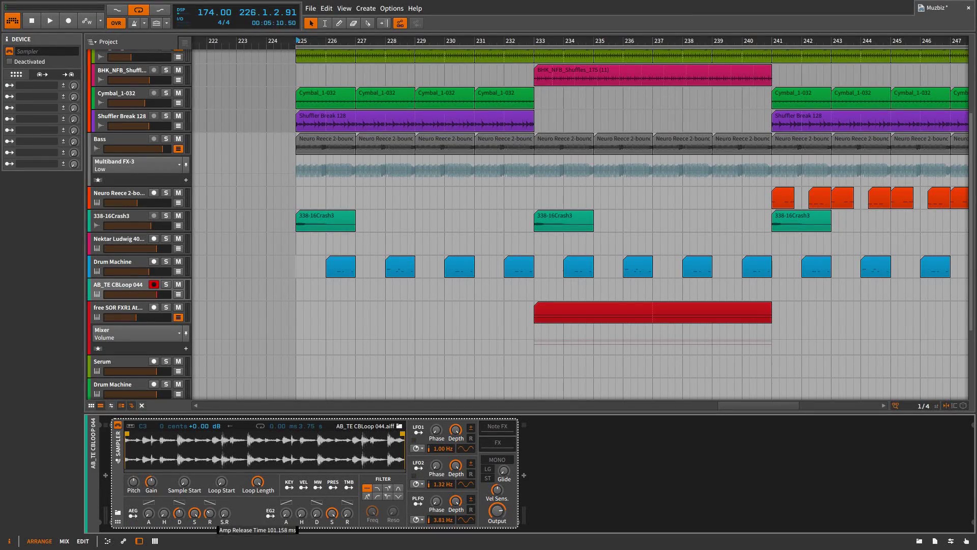
left_click_drag(209, 512, 209, 512)
mouse_move(209, 516)
left_mouse_down()
mouse_move(209, 544)
mouse_move(239, 514)
mouse_move(225, 486)
mouse_move(209, 511)
mouse_move(210, 499)
left_mouse_up()
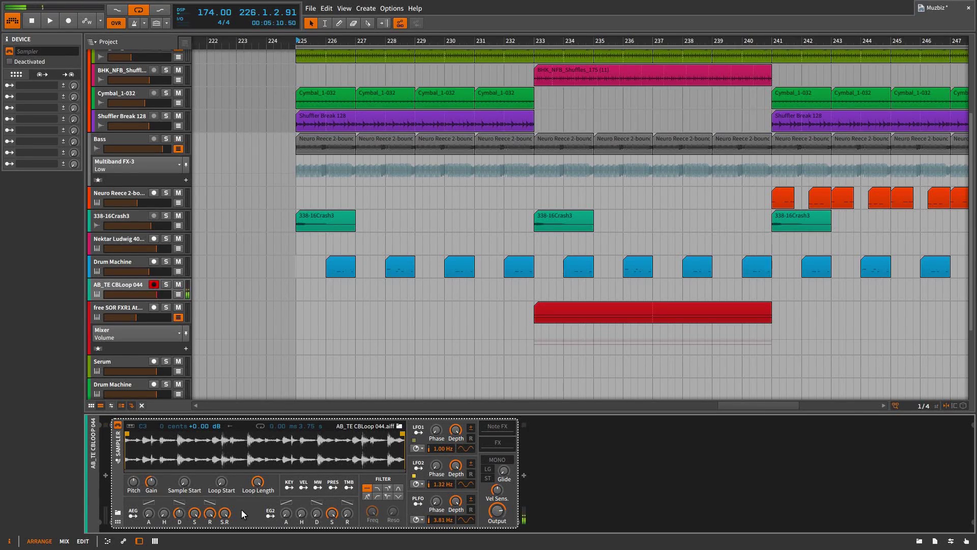
Delete the Sampler from its track and search the insertable presets for "u-he" in the Keyboards category.
key("Delete")
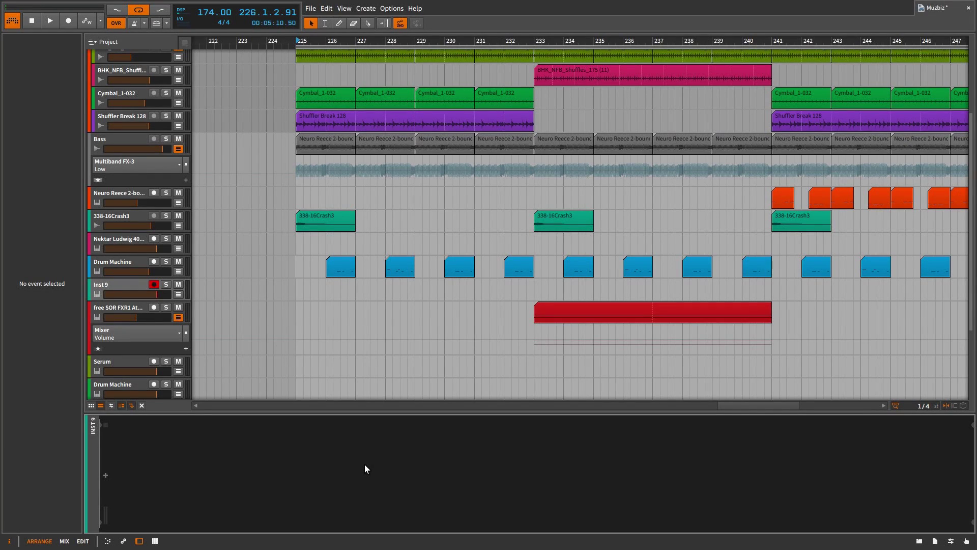
double_click(364, 468)
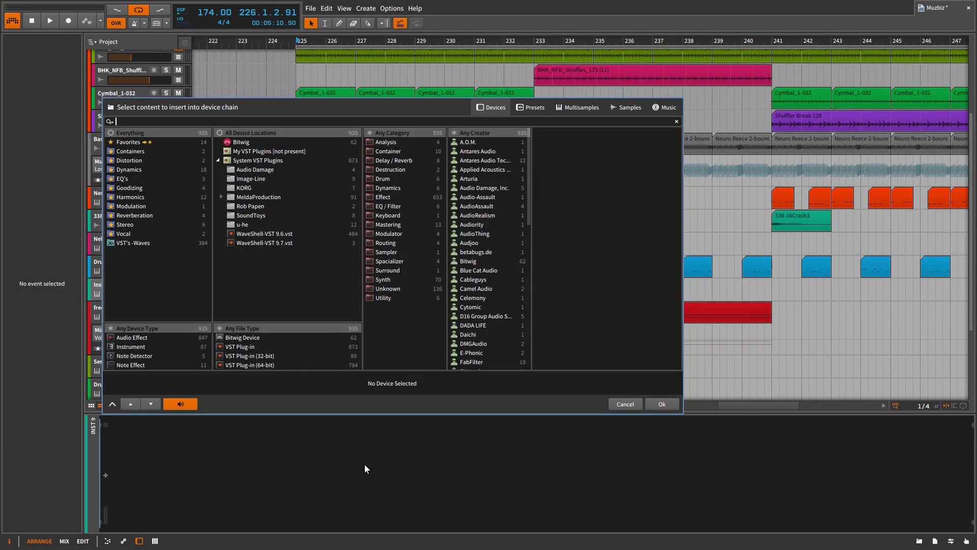
left_click(526, 106)
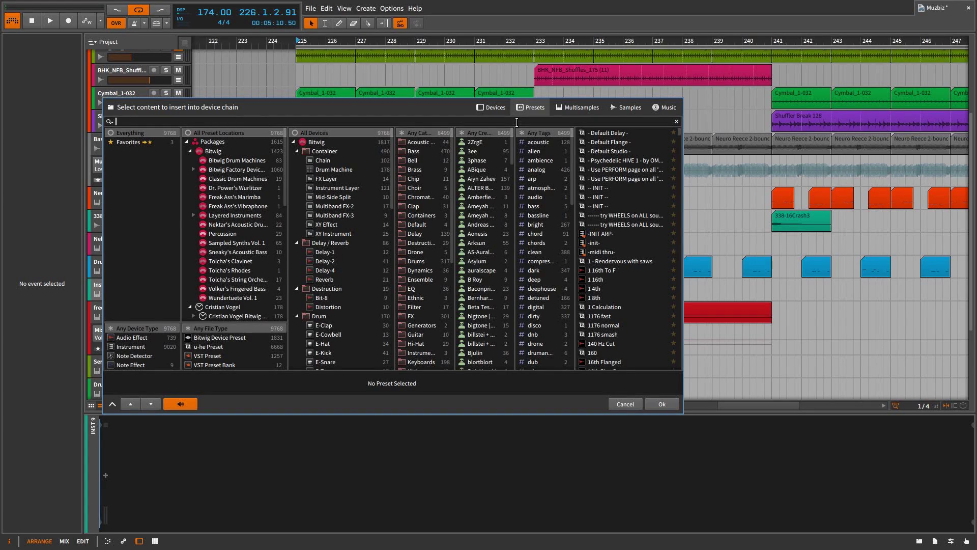
type("u-he")
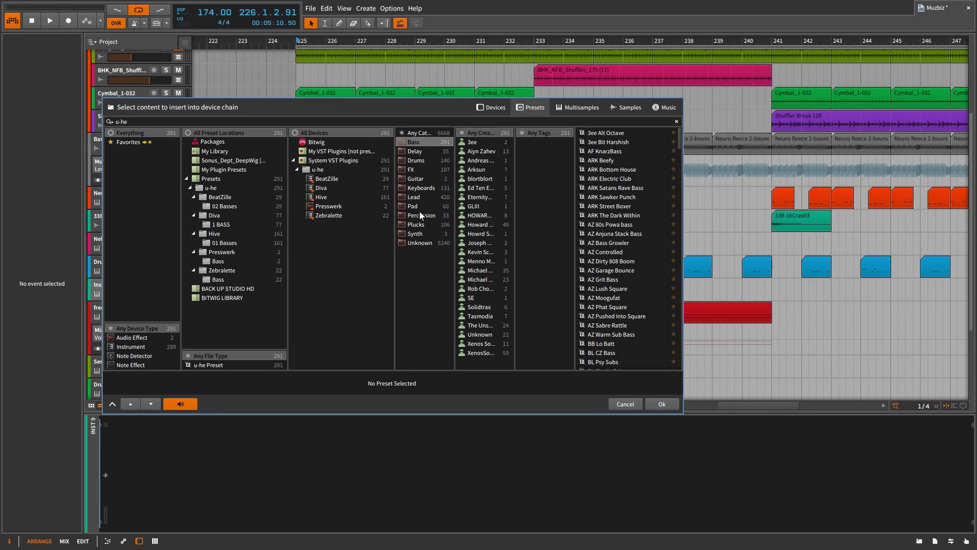
left_click(419, 190)
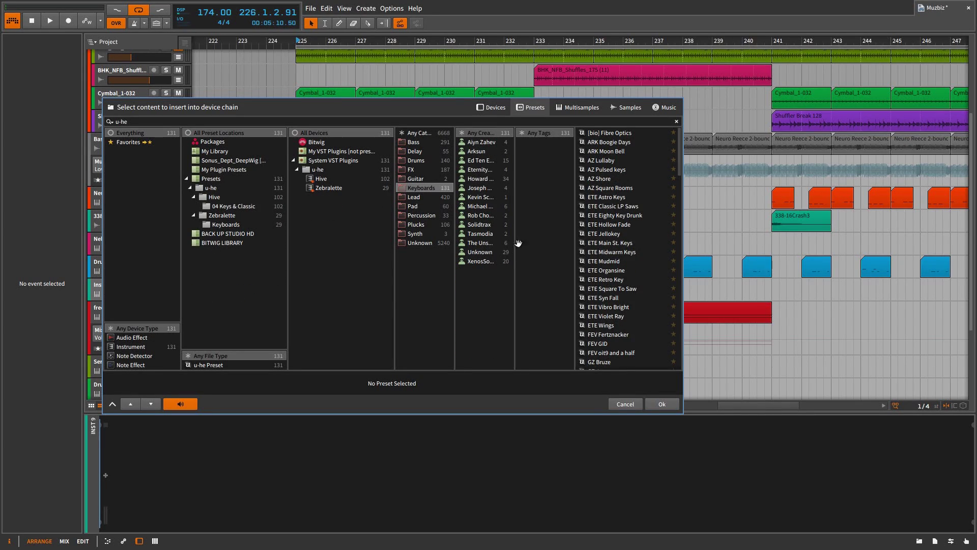
Clear the category filter, filter the u-he presets by the custom Zebra2 presets' creator, and load SQ 1.
left_click(474, 216)
left_click(474, 189)
left_click(424, 133)
scroll(489, 271, "down", 10)
scroll(490, 272, "down", 5)
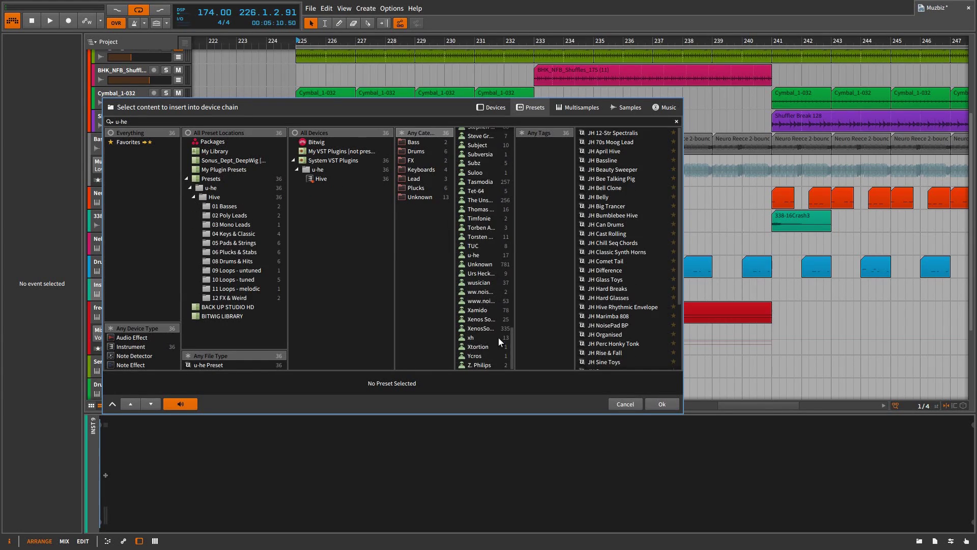
left_click_drag(682, 415, 841, 415)
scroll(587, 249, "down", 5)
scroll(587, 248, "up", 6)
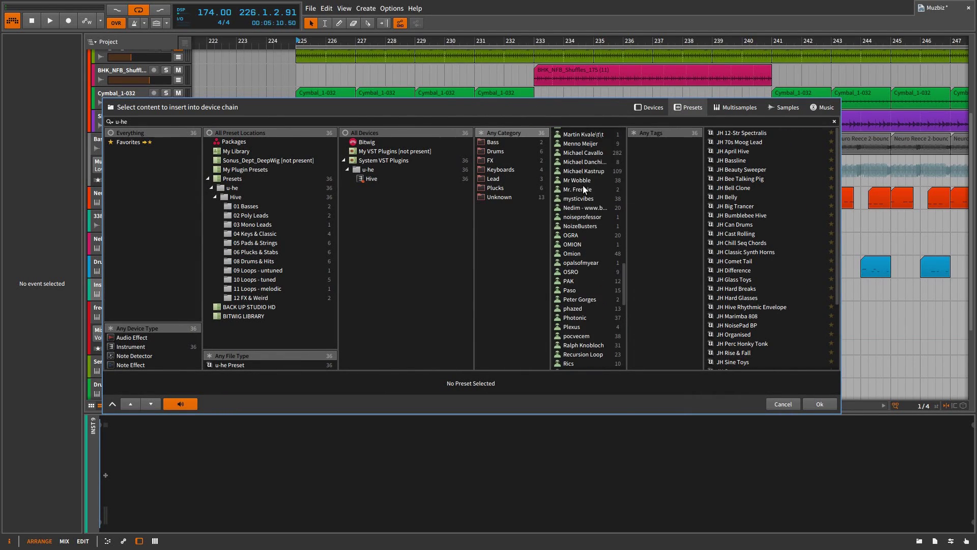
left_click(585, 188)
left_click(722, 133)
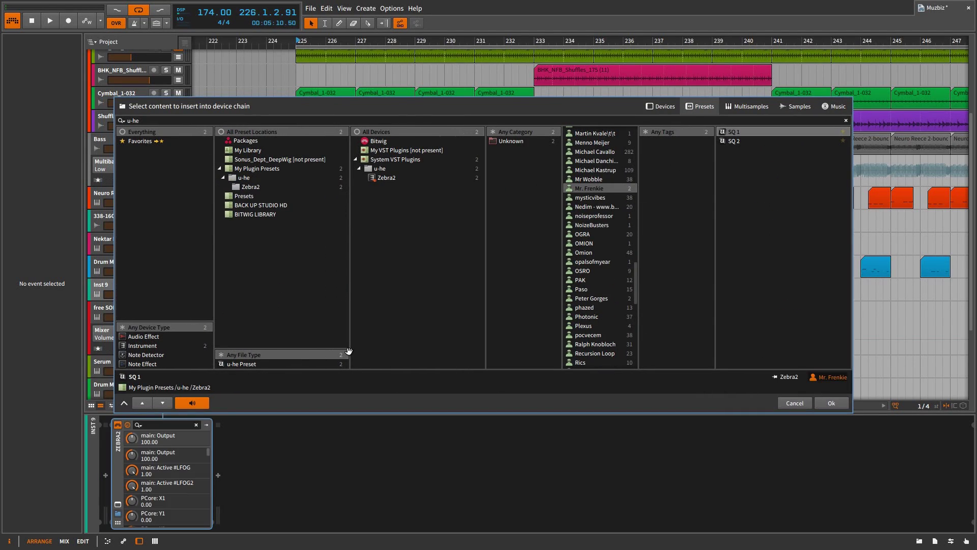
Set the VCF 2 cutoff to 39 in the Zebra2 editor and save the sound as preset SQ 3.
left_click(118, 504)
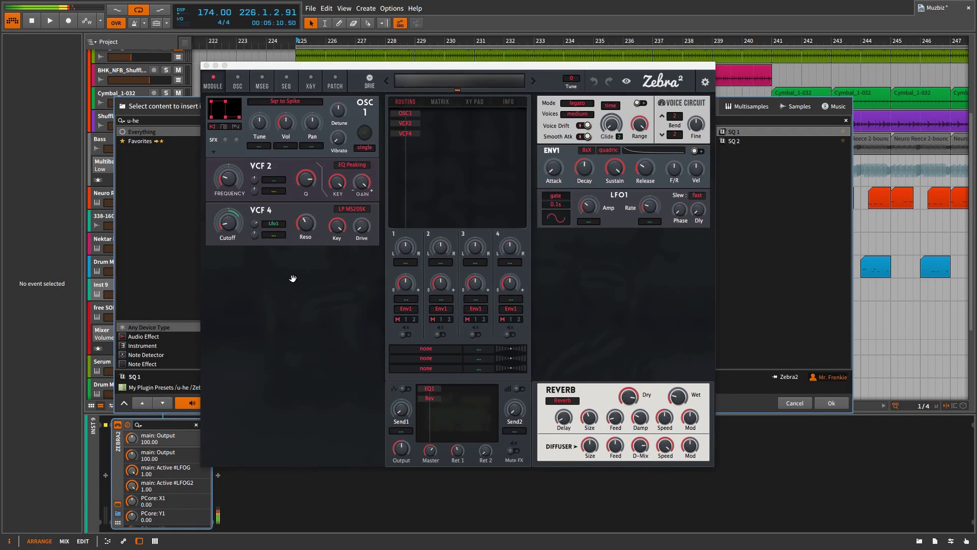
left_click(236, 181)
left_click(370, 81)
type("SQ 3")
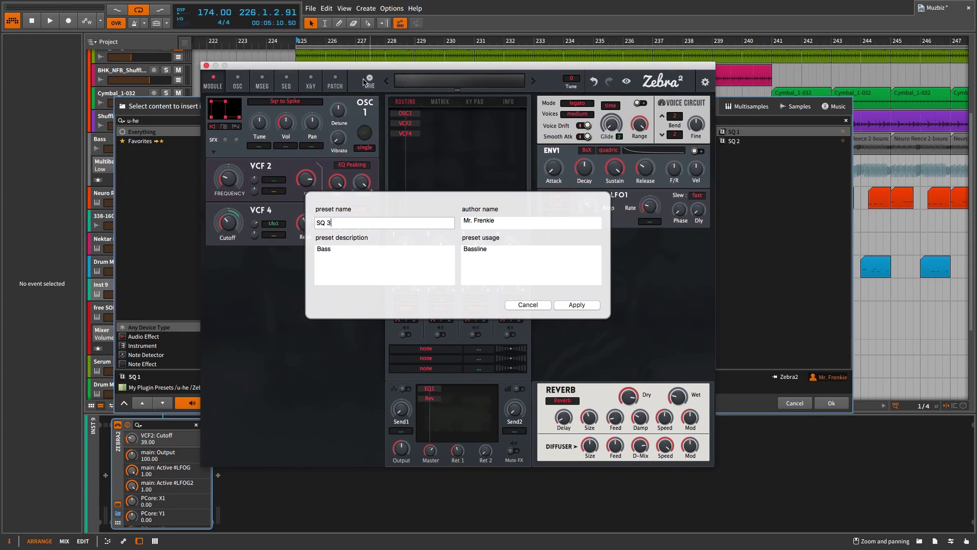
left_click(577, 305)
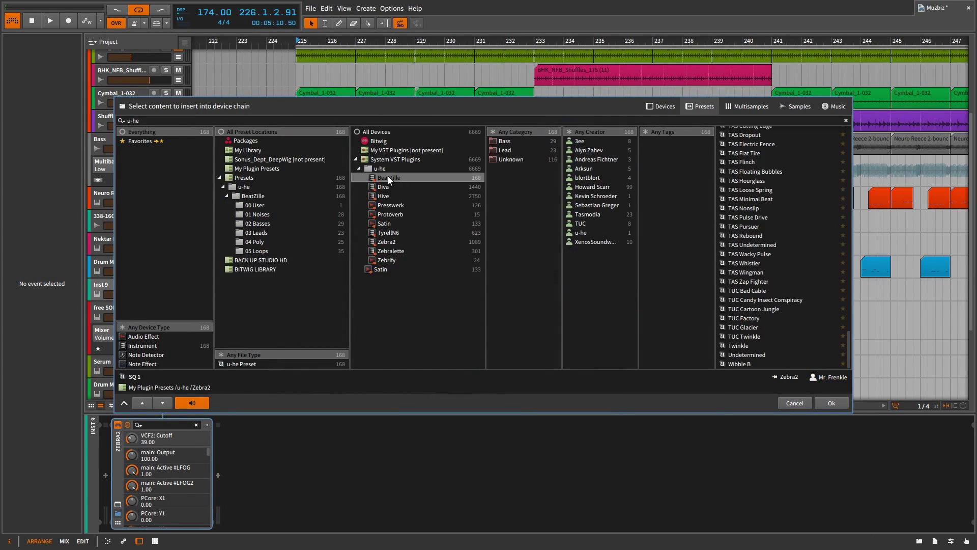
Browse the u-he presets device by device, including Diva, Hive, Presswerk, Protoverb, Satin, TyrellN6, Zebra2, Zebralette and Zebrify.
left_click(386, 187)
left_click(386, 197)
left_click(386, 206)
left_click(386, 214)
left_click(389, 224)
left_click(387, 236)
left_click(389, 244)
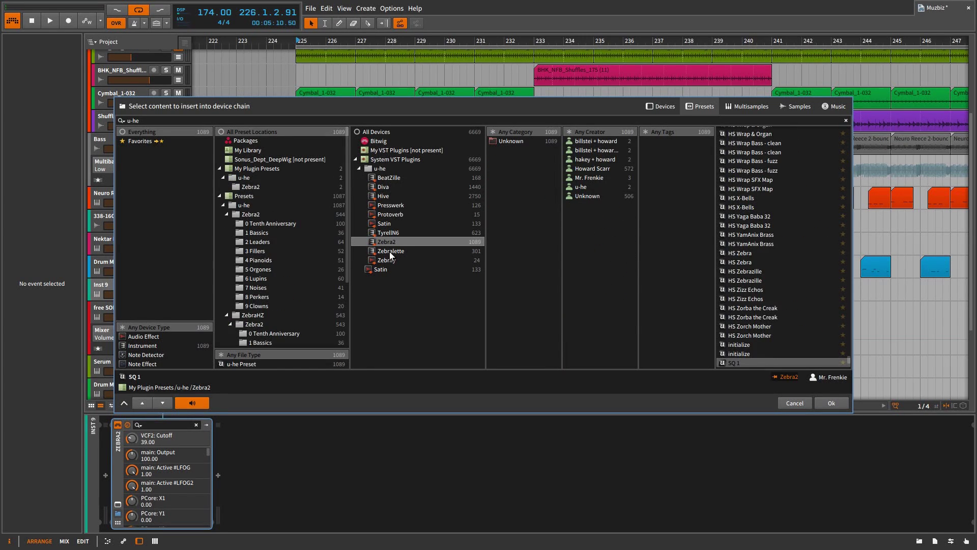
left_click(389, 252)
left_click(389, 261)
left_click(389, 233)
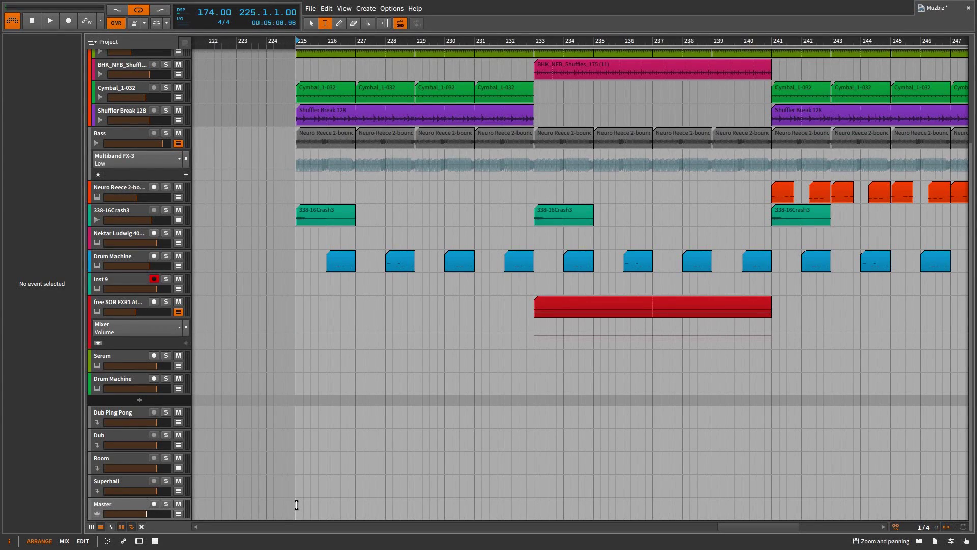
Bounce bars 225 to 227 of the Master track post-fader to a new audio track and play that track soloed.
left_click_drag(296, 504, 356, 506)
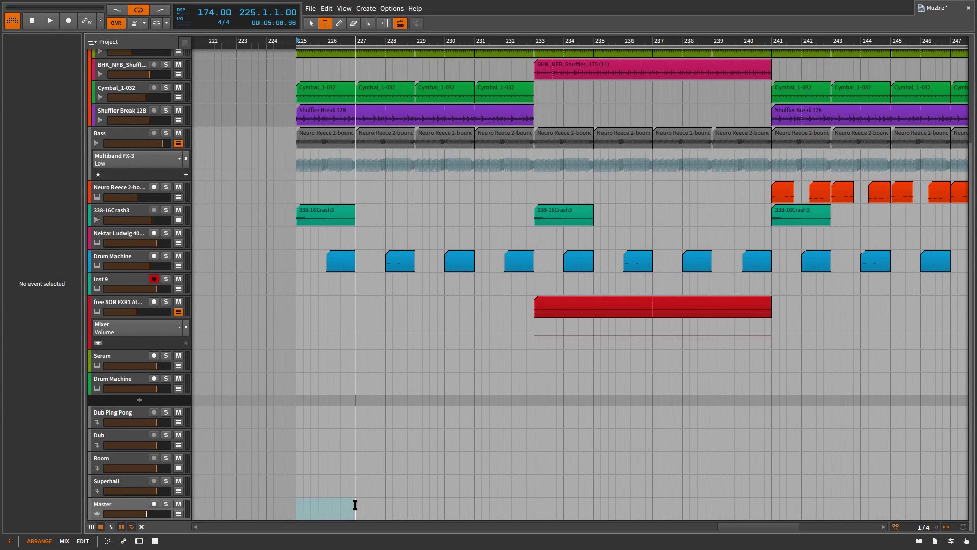
right_click(326, 508)
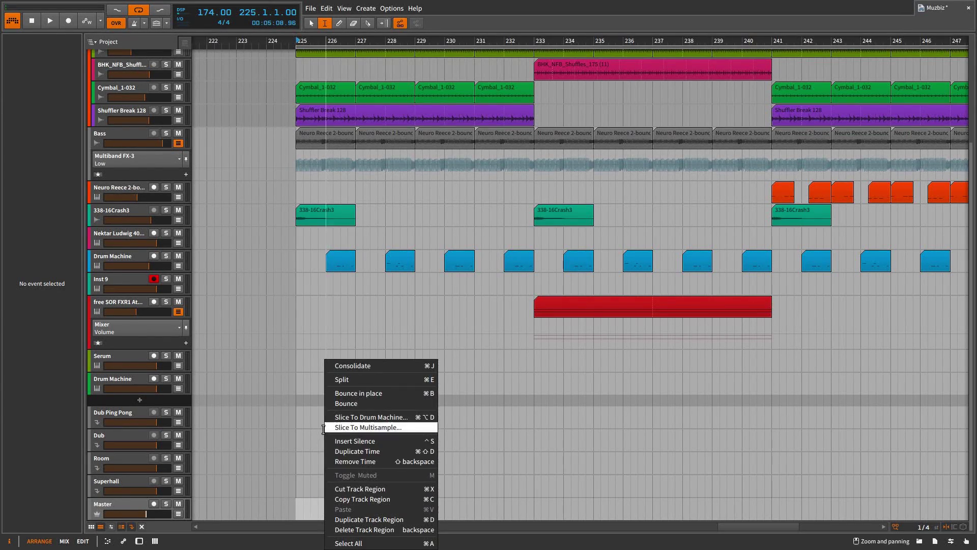
left_click(364, 405)
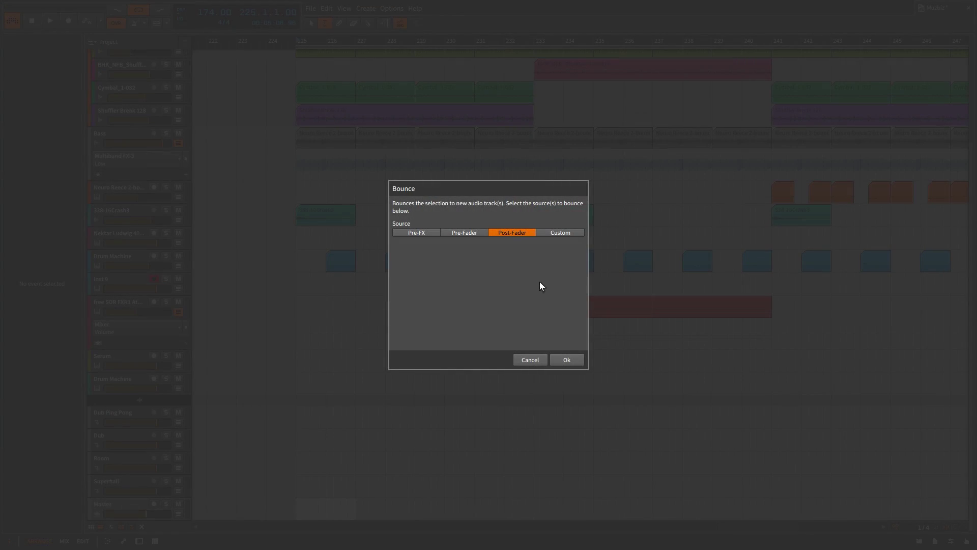
left_click(567, 359)
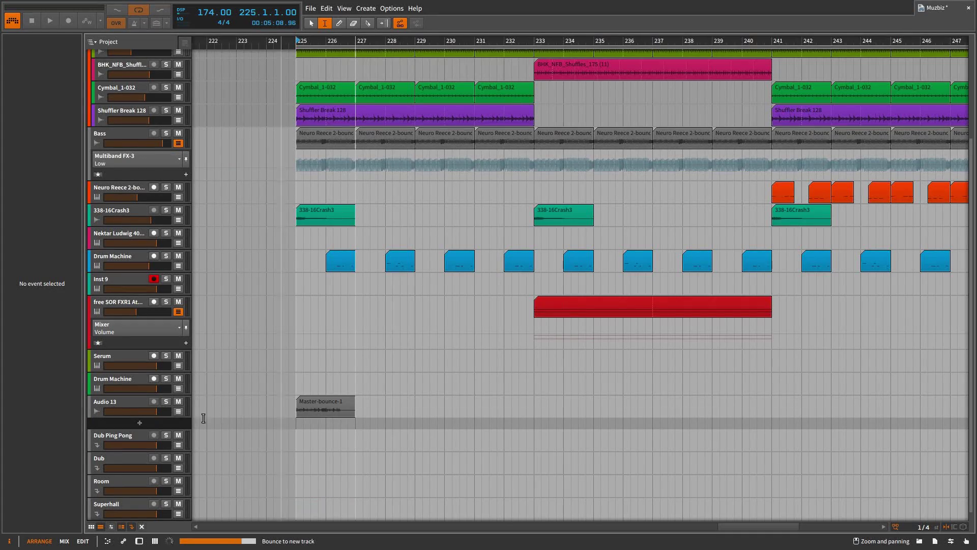
left_click(166, 402)
left_click(130, 401)
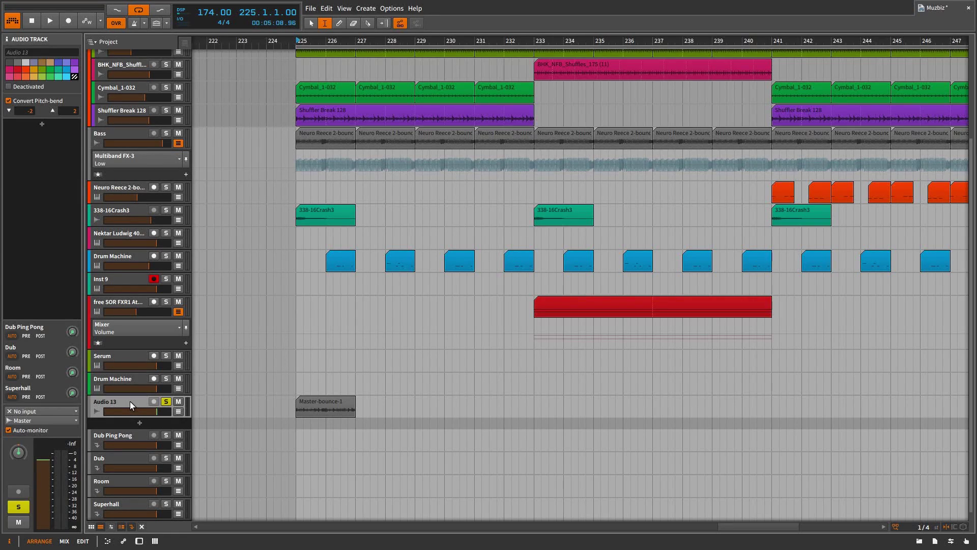
key("space")
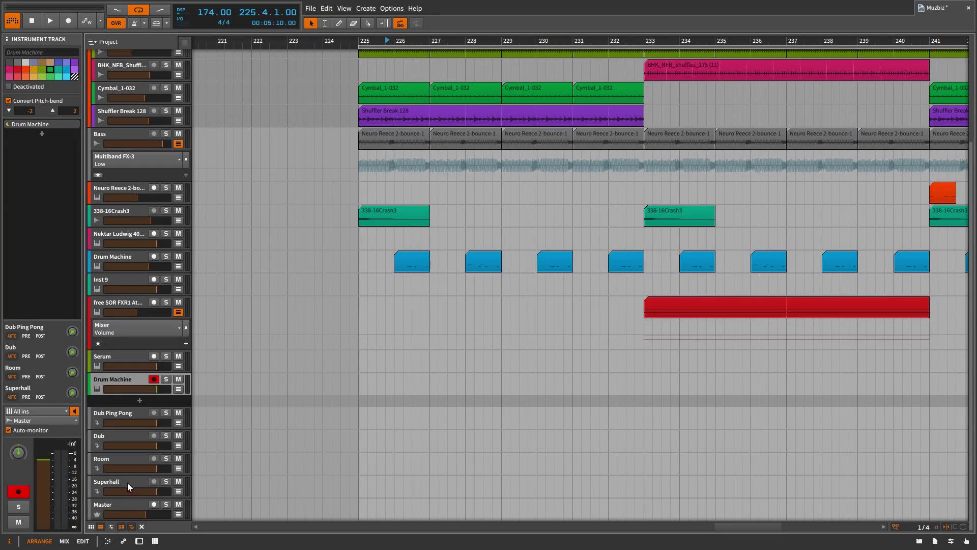
Inspect the Superhall and Dub Ping Pong effect tracks and briefly play the arrangement from bar 225.
left_click(120, 481)
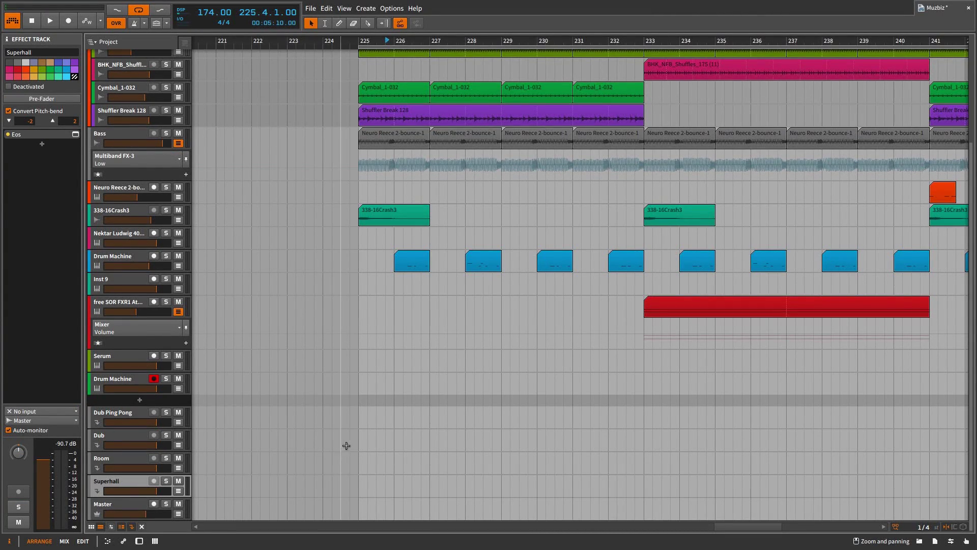
key("space")
key("space")
left_click(138, 411)
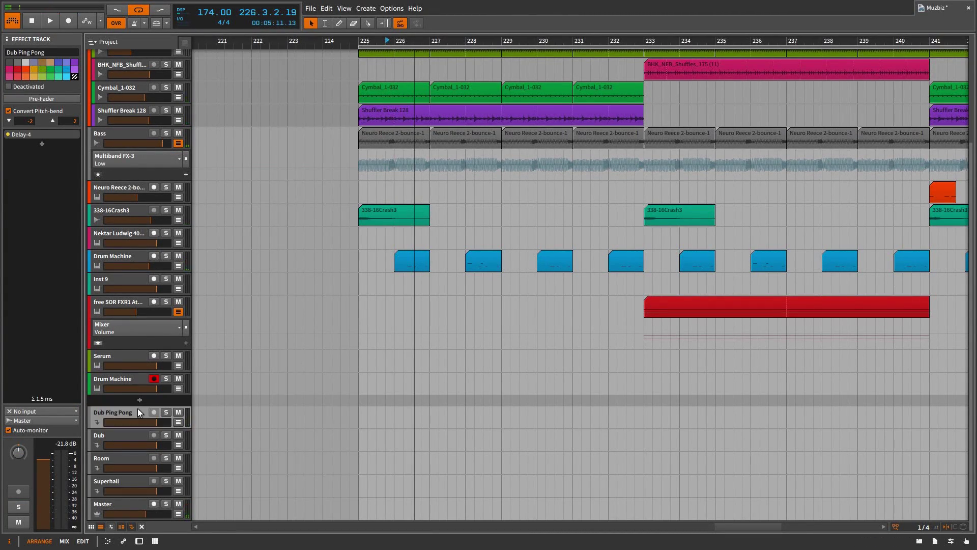
Raise the blue Drum Machine track's send to Superhall and play back from its clip at bar 228.
left_click(126, 257)
left_click_drag(74, 393, 73, 390)
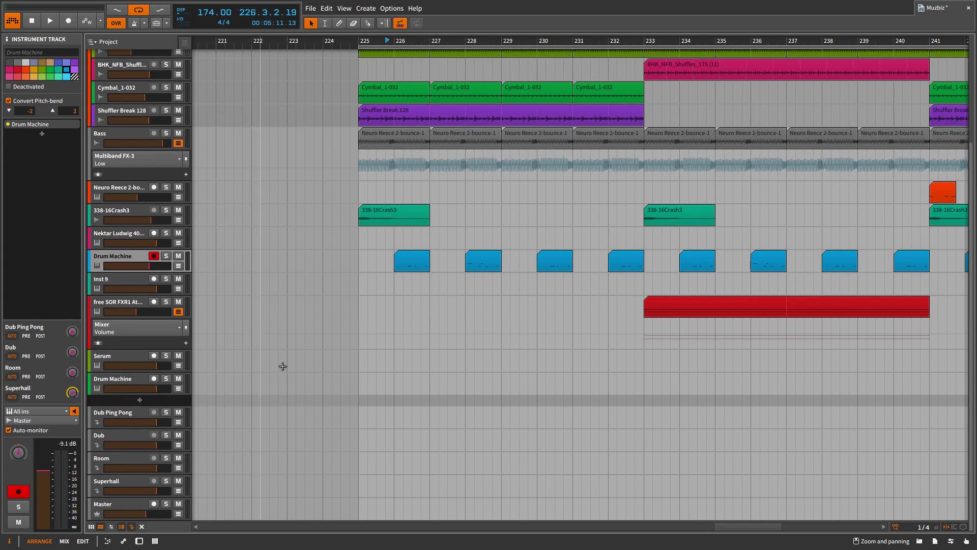
left_click(487, 261)
key("alt+space")
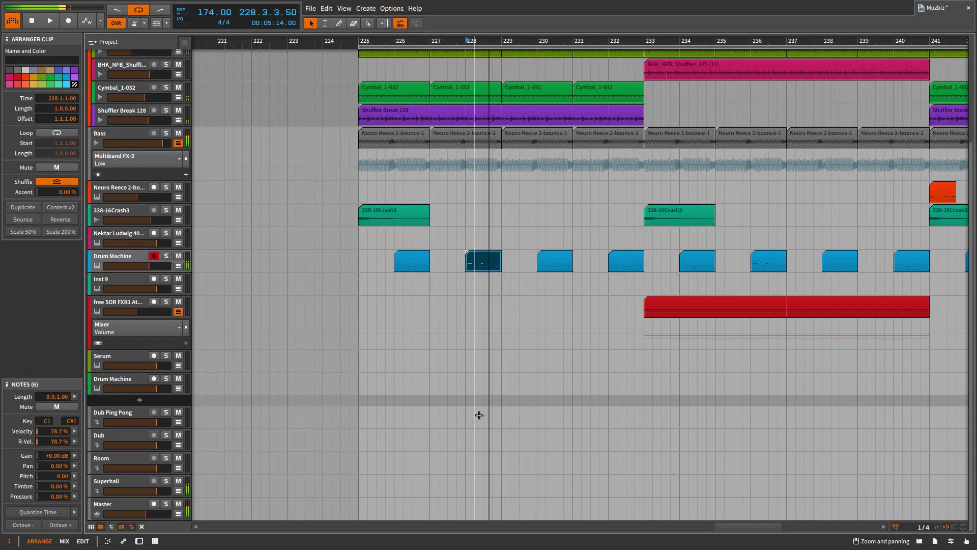
key("space")
Bounce bars 228 to 233 of the Superhall effect track to a new audio track.
key("2")
left_click_drag(467, 486, 648, 483)
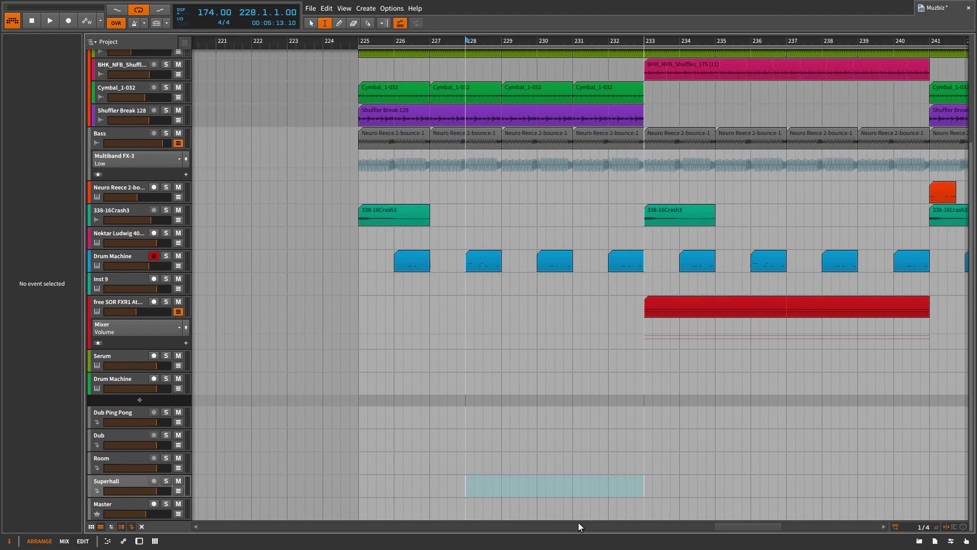
right_click(561, 483)
left_click(585, 403)
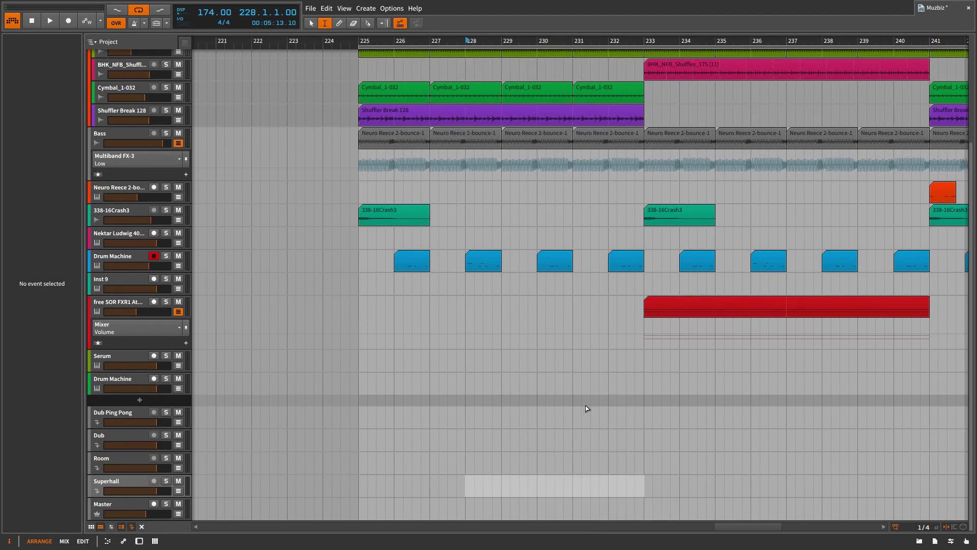
left_click(565, 359)
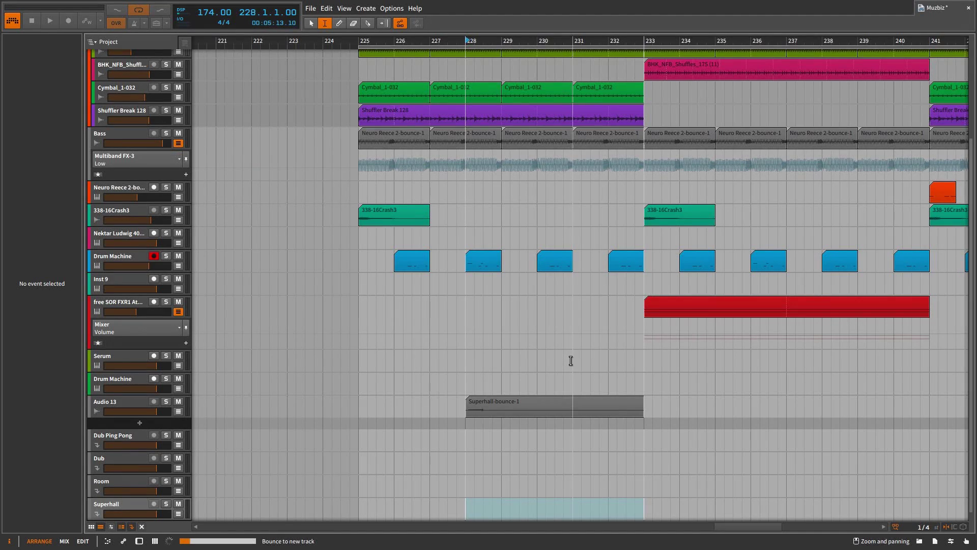
Split the Superhall bounce at bar 230 and place its reversed first part from 226.3 up to bar 228.
left_click(498, 403)
left_click(537, 407, "alt")
left_click(500, 403)
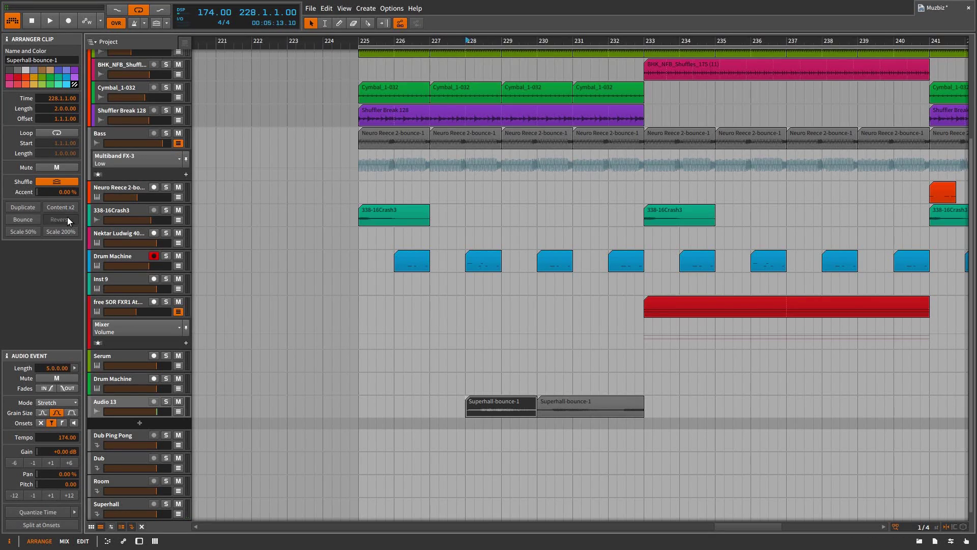
left_click_drag(512, 410, 465, 405)
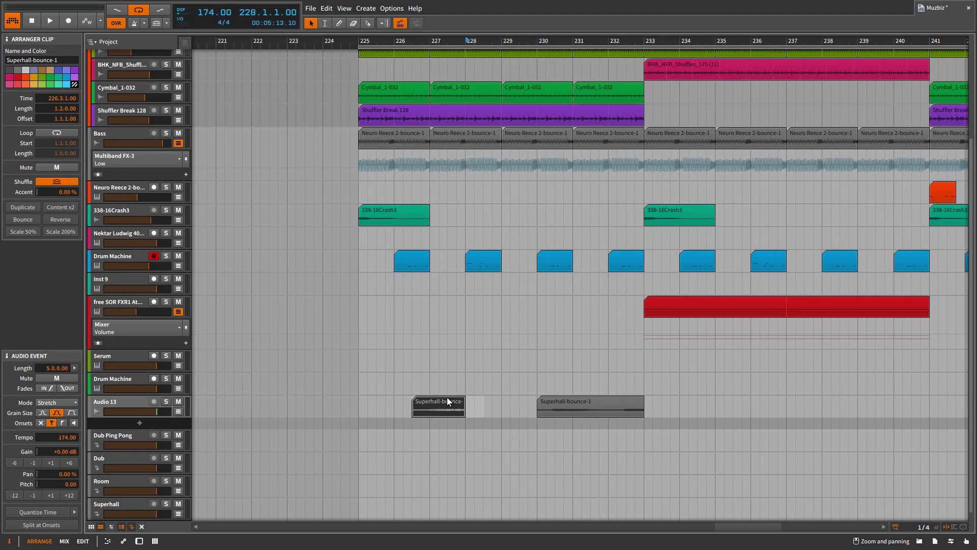
Listen to the reversed reverb leading into bar 228, playing from bar 227 with the blue Drum Machine track selected.
left_click(428, 383)
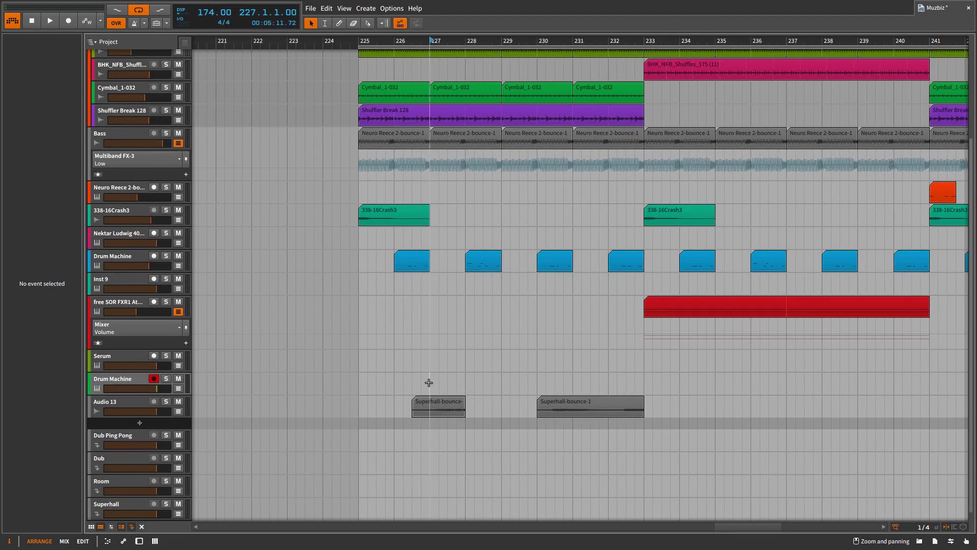
key("space")
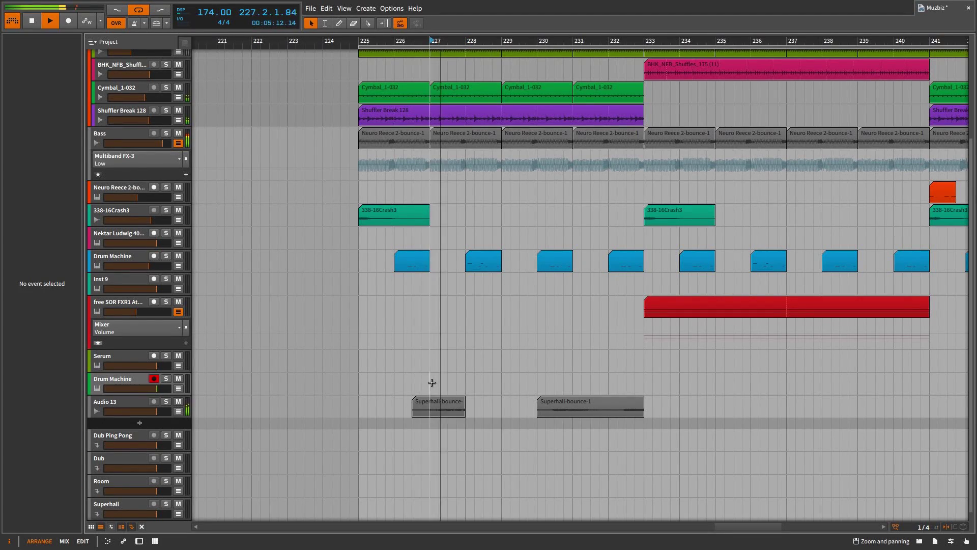
left_click(128, 257)
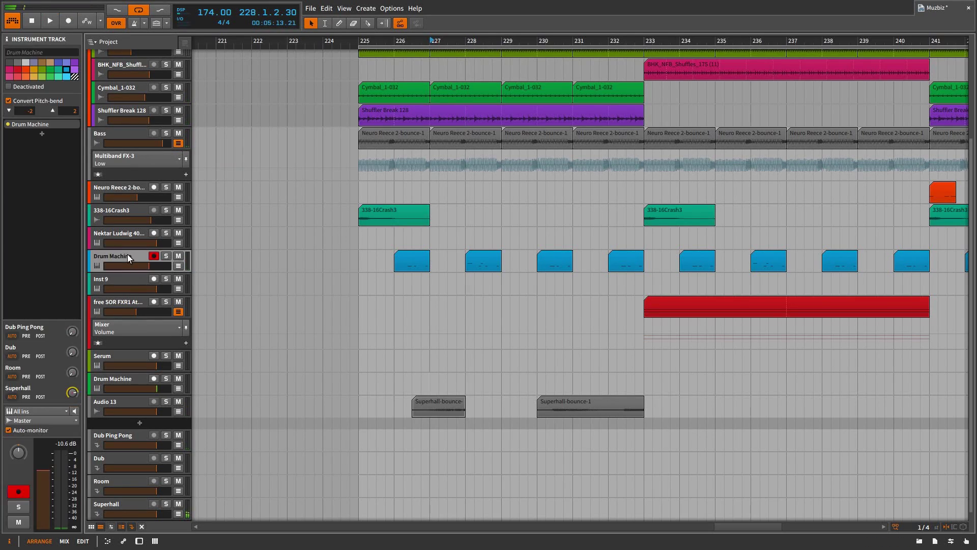
key("space")
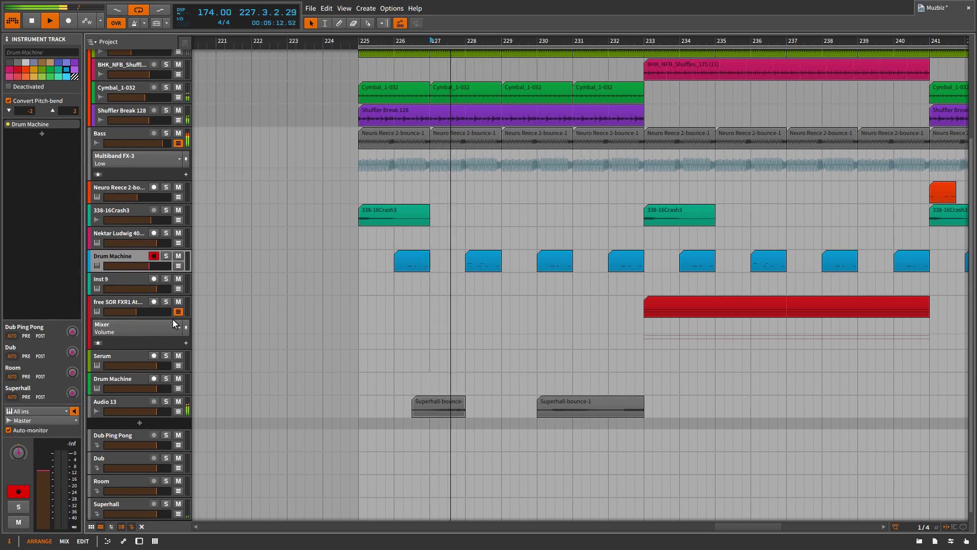
key("space")
key("space")
key("space")
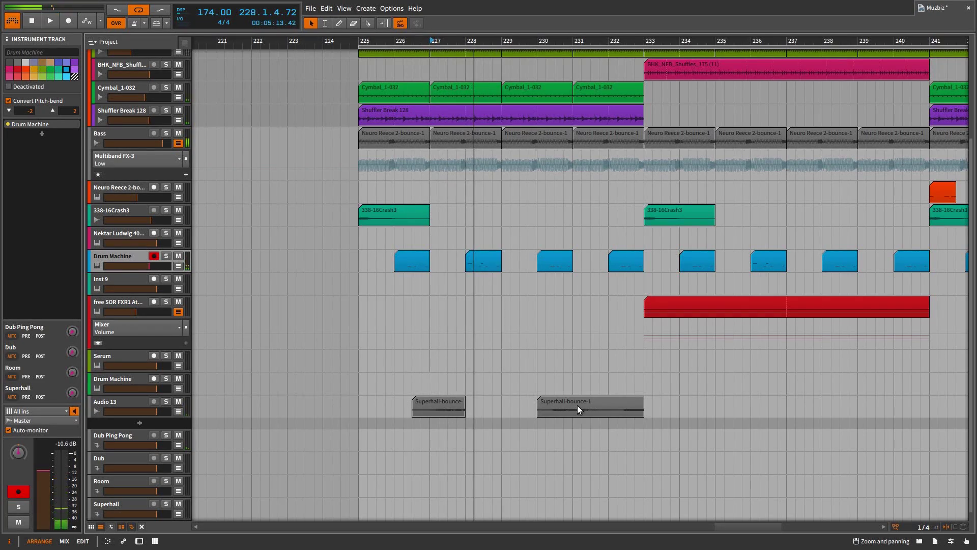
Delete the remaining part of the Superhall bounce that starts at bar 230.
left_click(577, 405)
key("Delete")
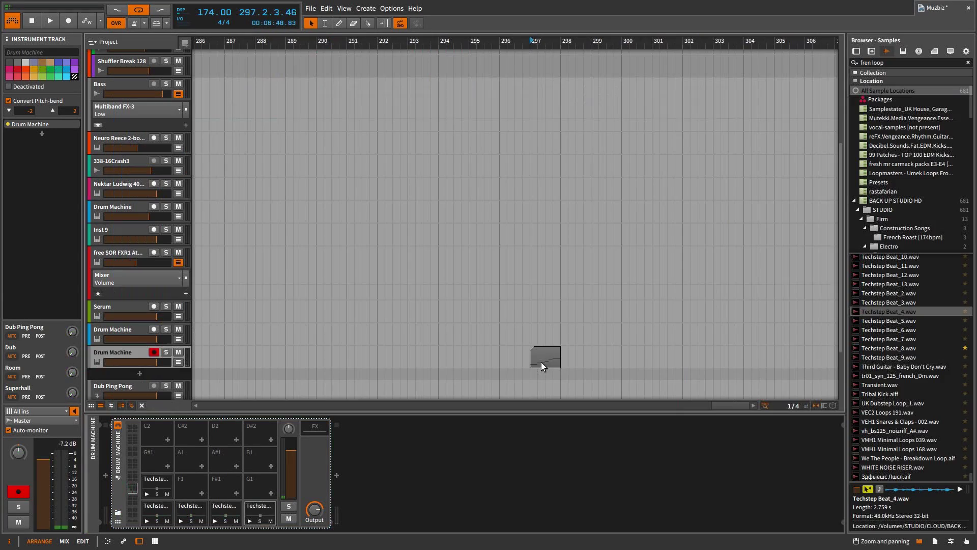
Play the Drum Machine clip at bar 297 and set the device's Macro 1 to 0%.
left_click(543, 362)
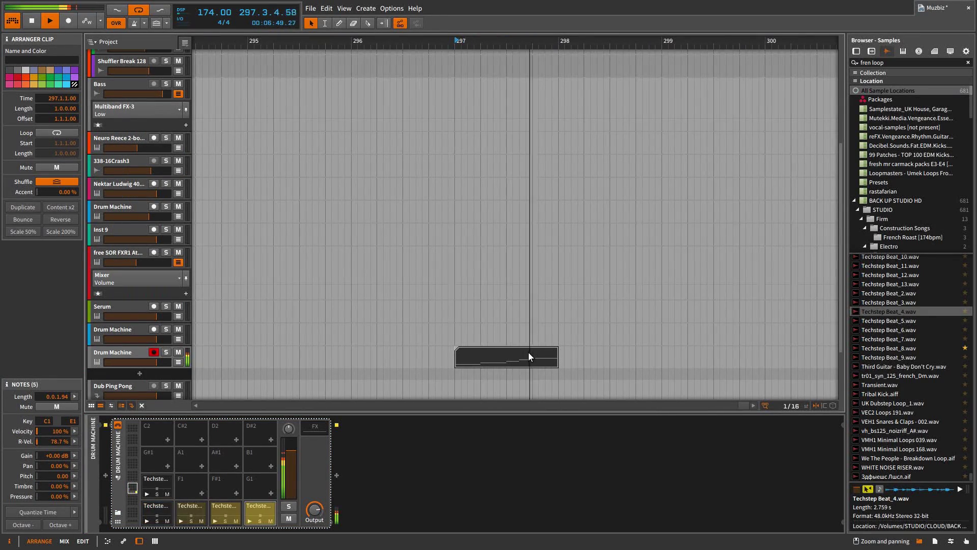
key("space")
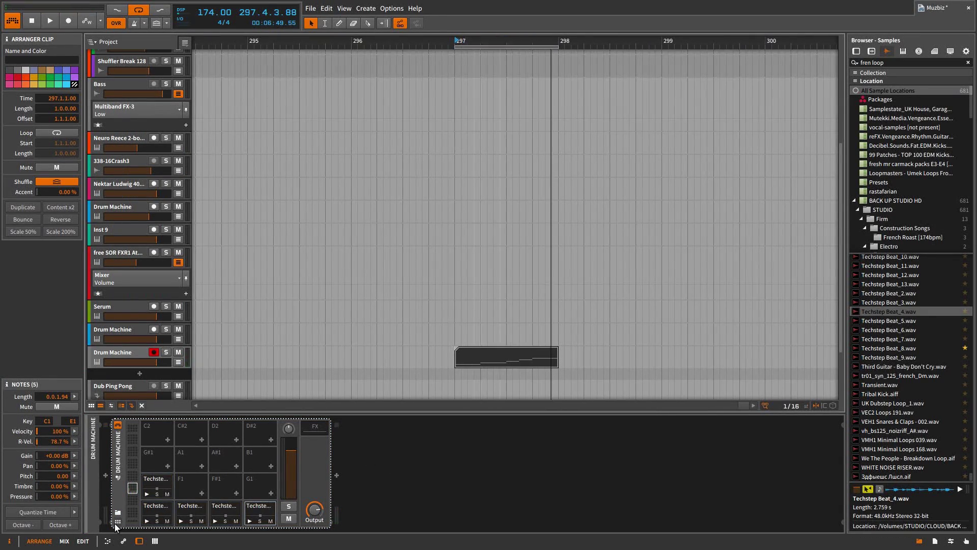
left_click(117, 523)
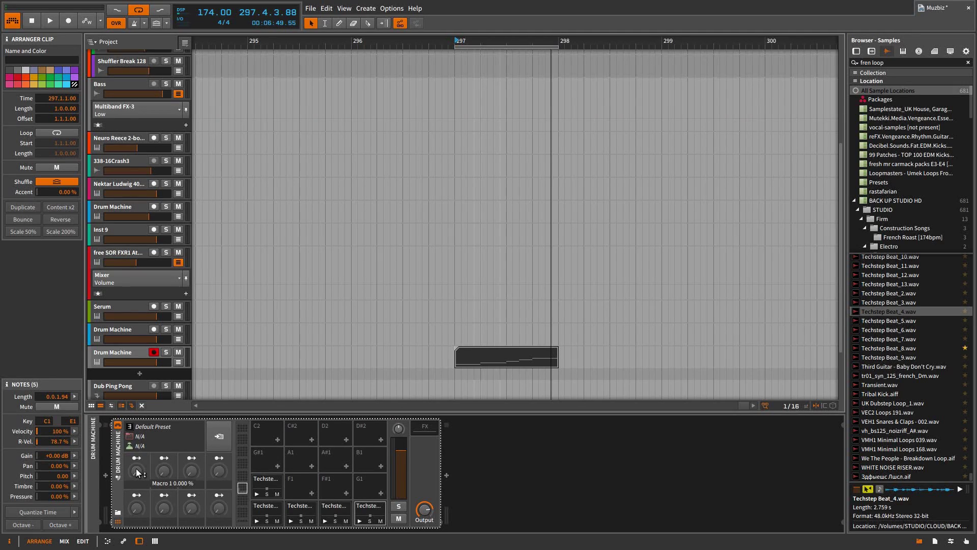
right_click(137, 473)
left_click(163, 485)
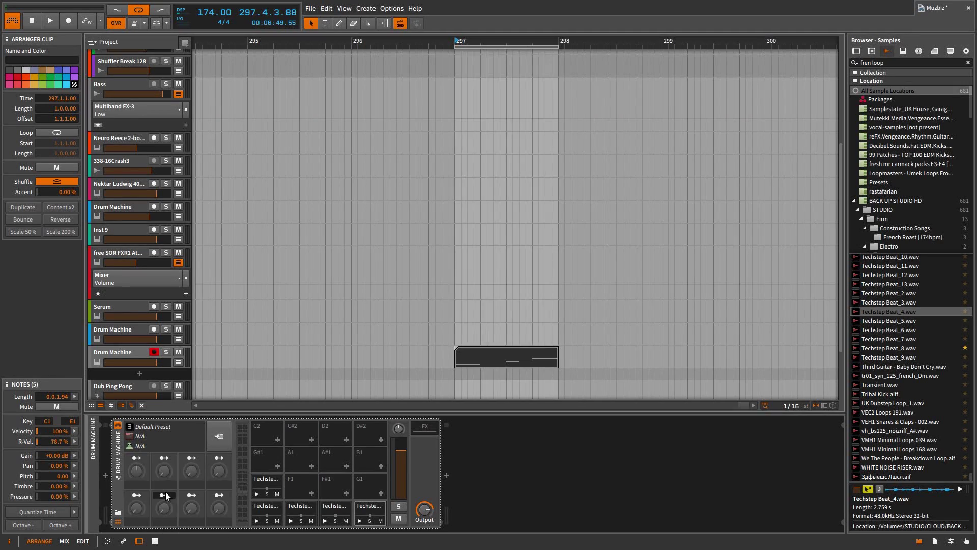
left_click_drag(141, 473, 142, 514)
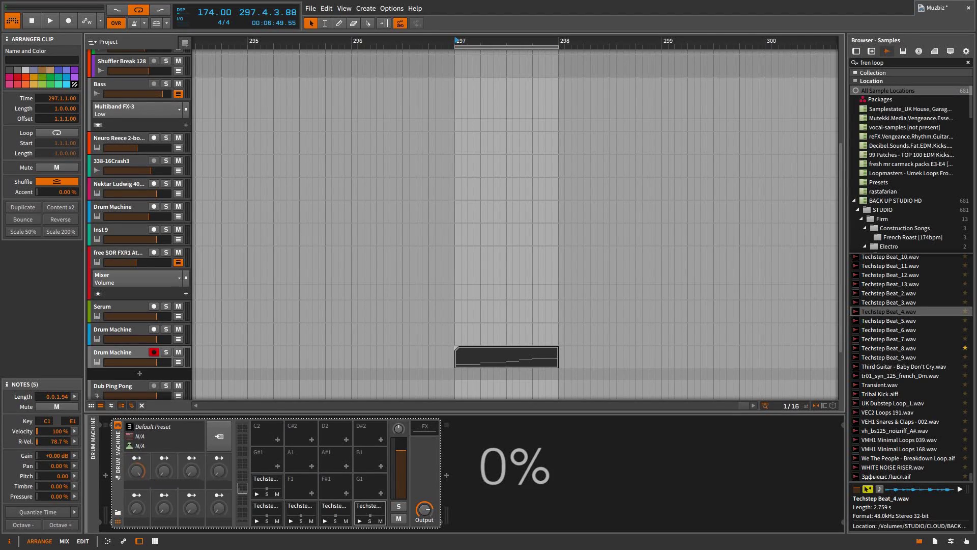
Assign Macro 1 to modulate the first pad's Sampler pitch by +11.20 and copy that modulation to all layers.
left_click(268, 508)
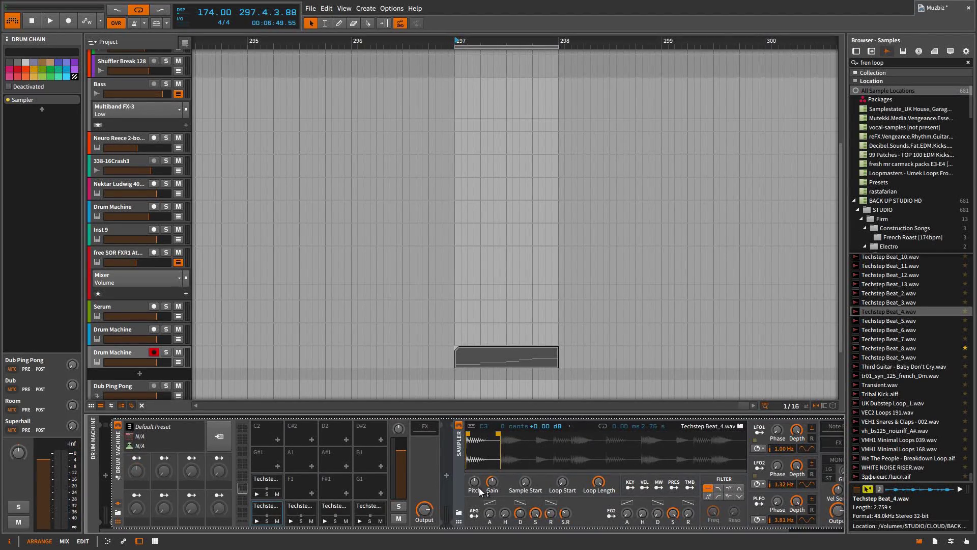
left_click(137, 459)
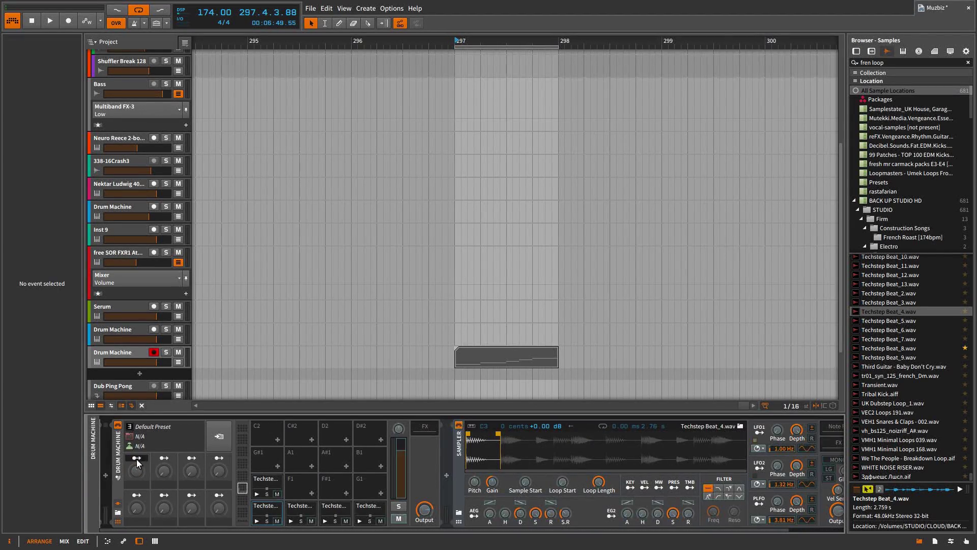
left_click(475, 482)
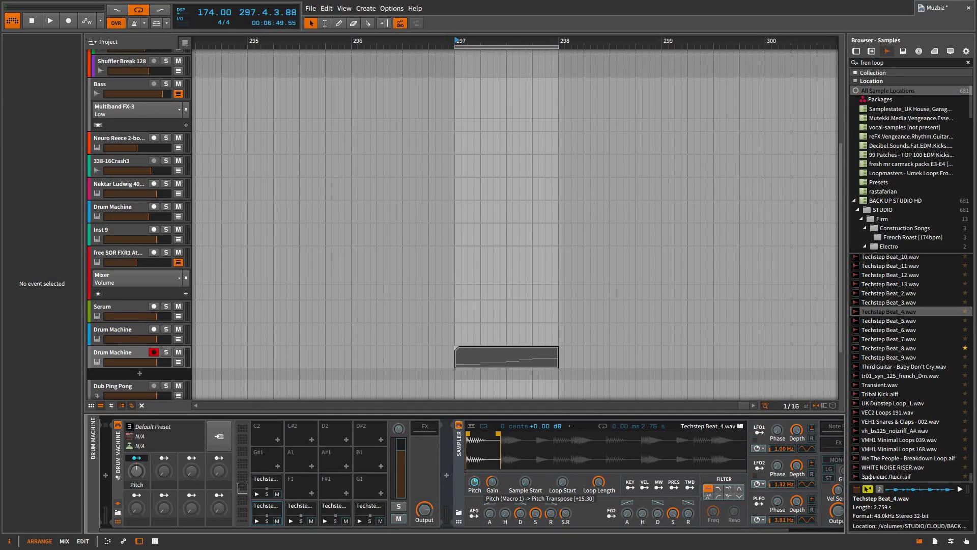
right_click(476, 486)
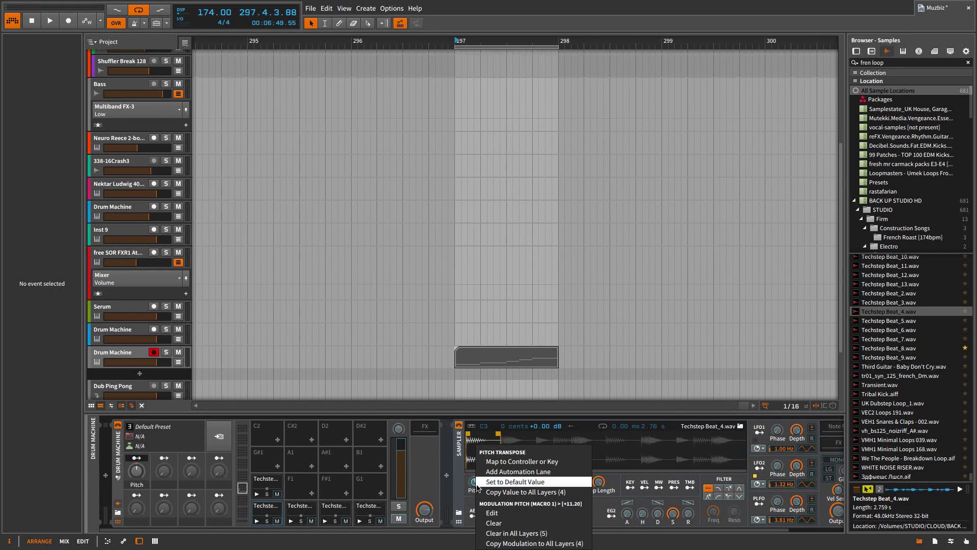
left_click(522, 544)
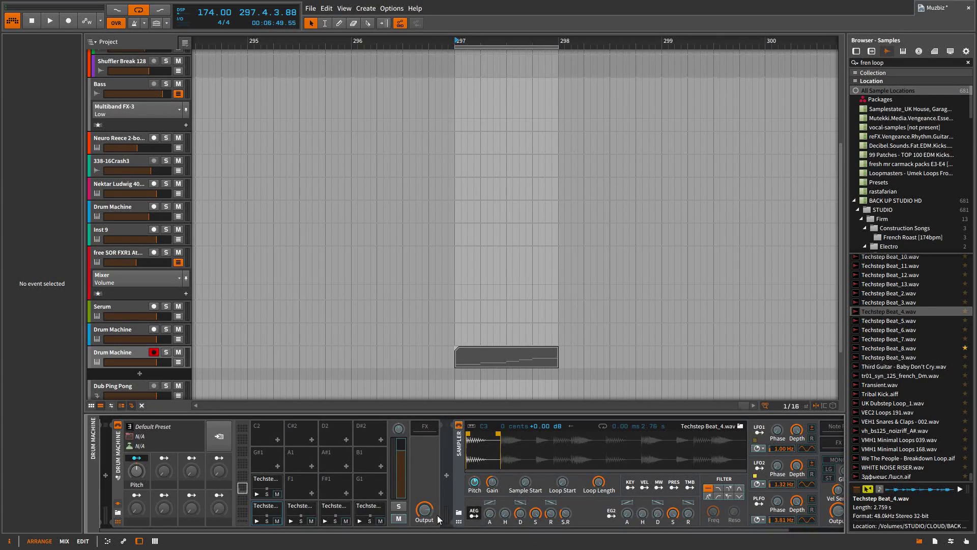
Sweep the Drum Machine's Pitch macro upward during playback and reset it to its default value.
key("space")
left_click_drag(134, 471, 134, 421)
double_click(134, 476)
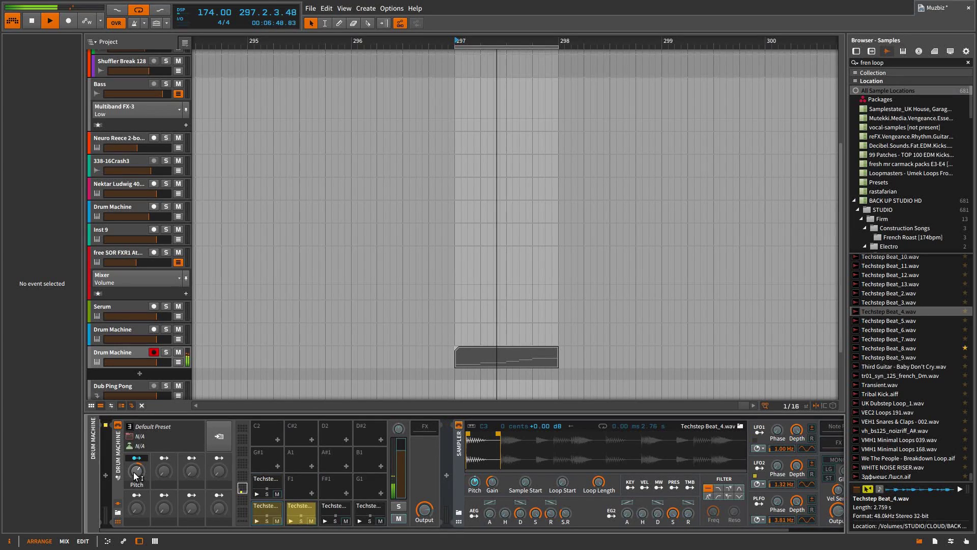
key("space")
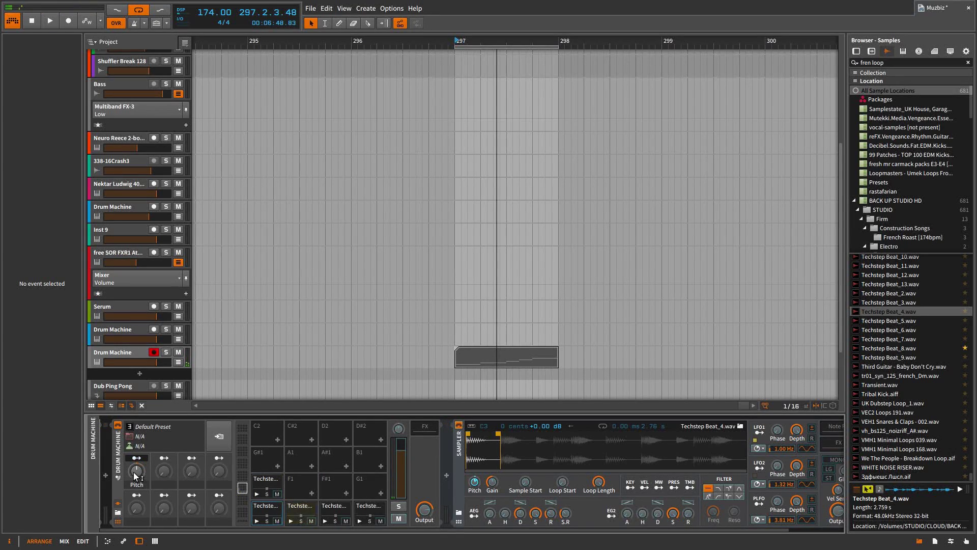
Enable the third filter type in the first pad's Sampler and copy the filter type to all layers.
left_click(727, 489)
right_click(727, 493)
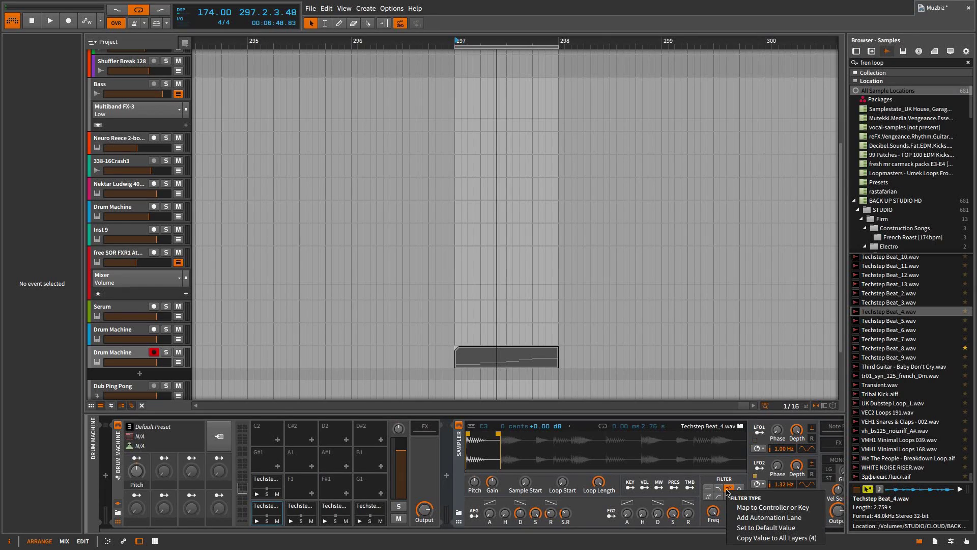
left_click(756, 539)
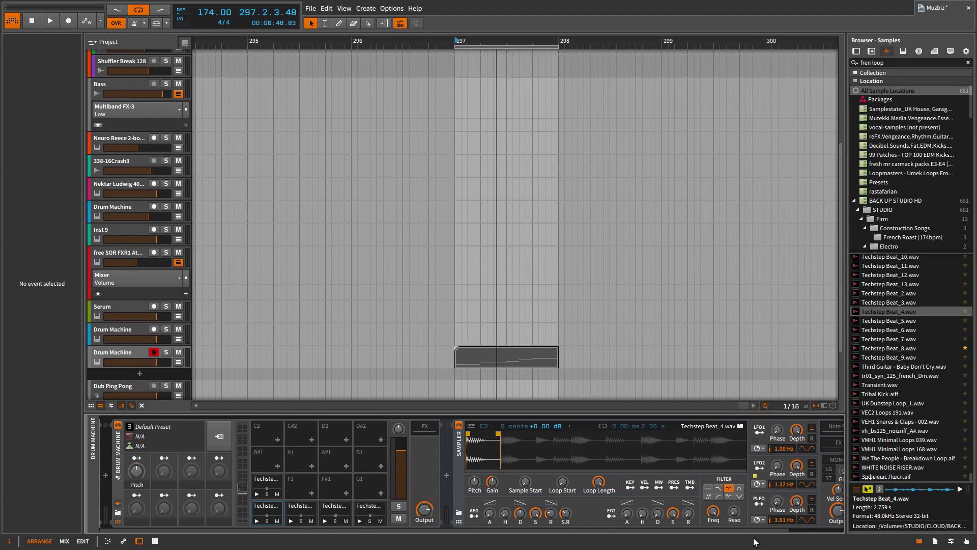
Lower the filter frequency in the first pad's Sampler and copy its value to all layers.
left_click_drag(714, 515, 714, 548)
right_click(713, 511)
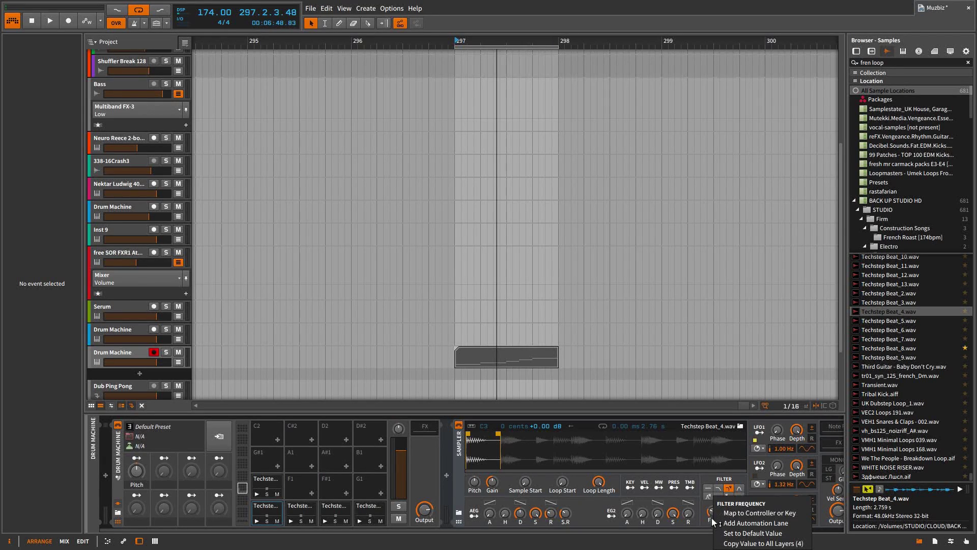
left_click(732, 543)
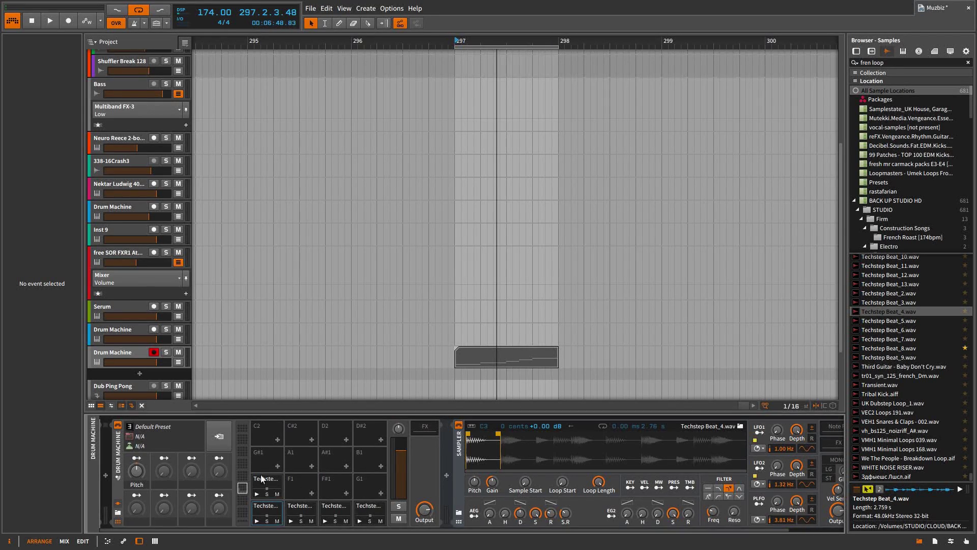
right_click(714, 510)
left_click(738, 543)
Assign Macro 2 to modulate the Sampler's filter frequency by +119.59 and copy that modulation to all layers.
left_click(164, 457)
left_click(714, 511)
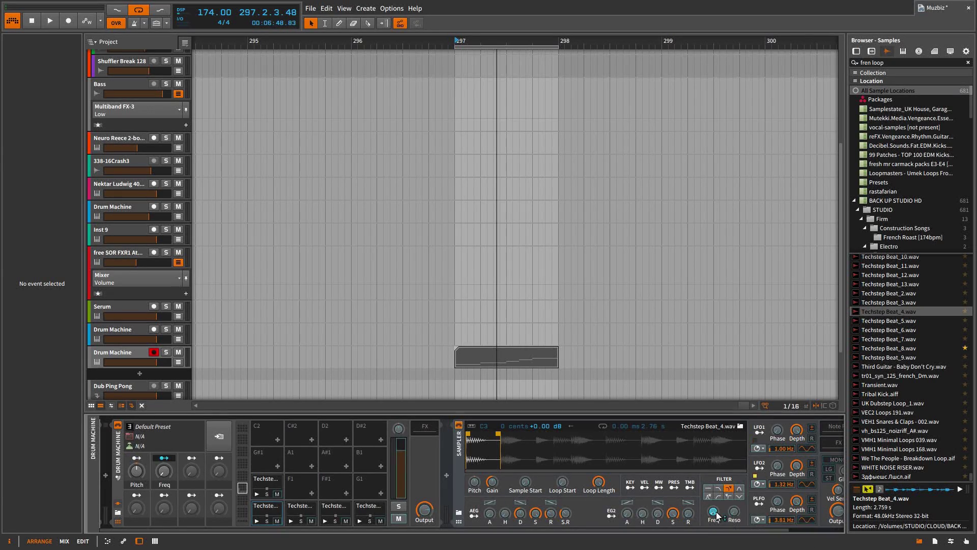
right_click(717, 512)
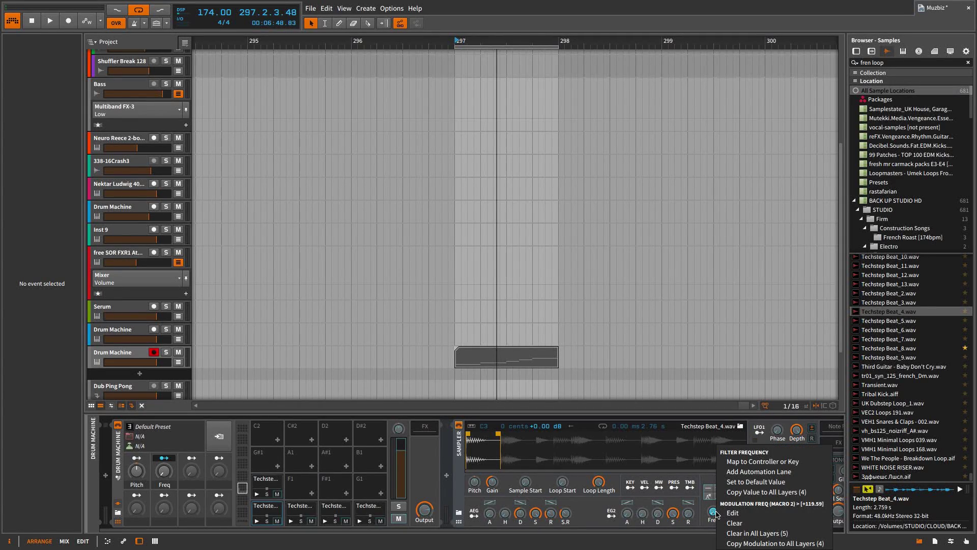
left_click(744, 543)
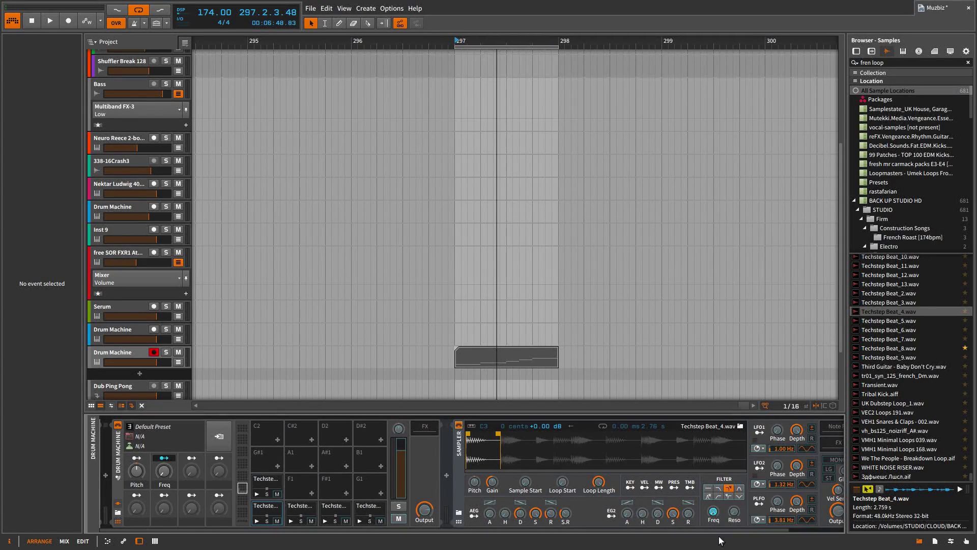
Sweep the Drum Machine's Freq macro upward during playback and select the second Techstep pad.
key("space")
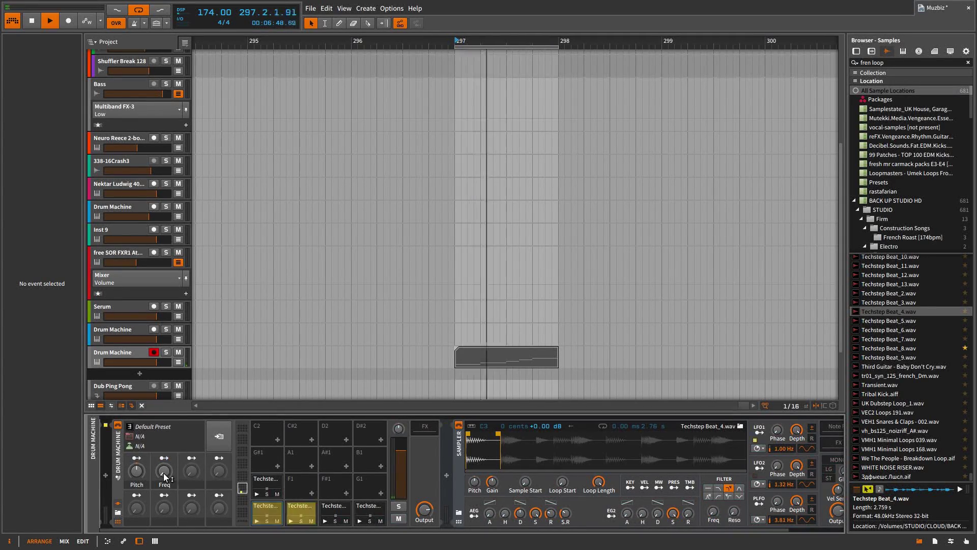
left_click_drag(163, 472, 163, 391)
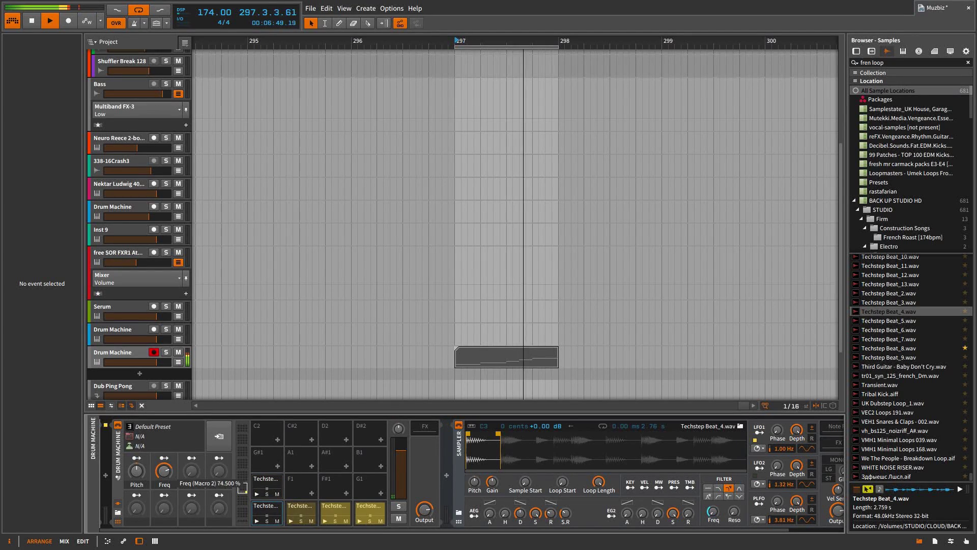
left_click(296, 507)
left_click_drag(164, 472, 136, 440)
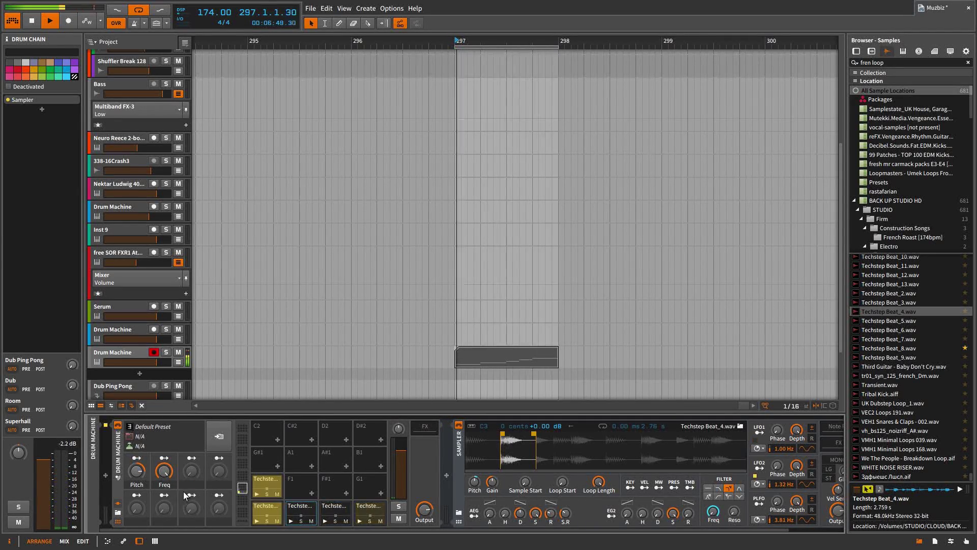
Modulate the second pad's filter frequency with EG2 by +119.59 and copy the EG2 modulation to all layers.
left_click(612, 515)
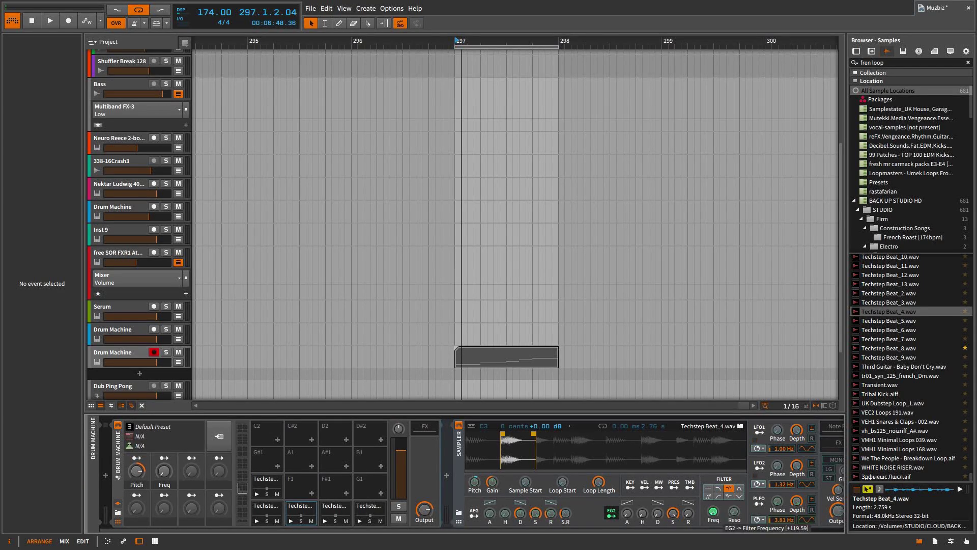
right_click(715, 517)
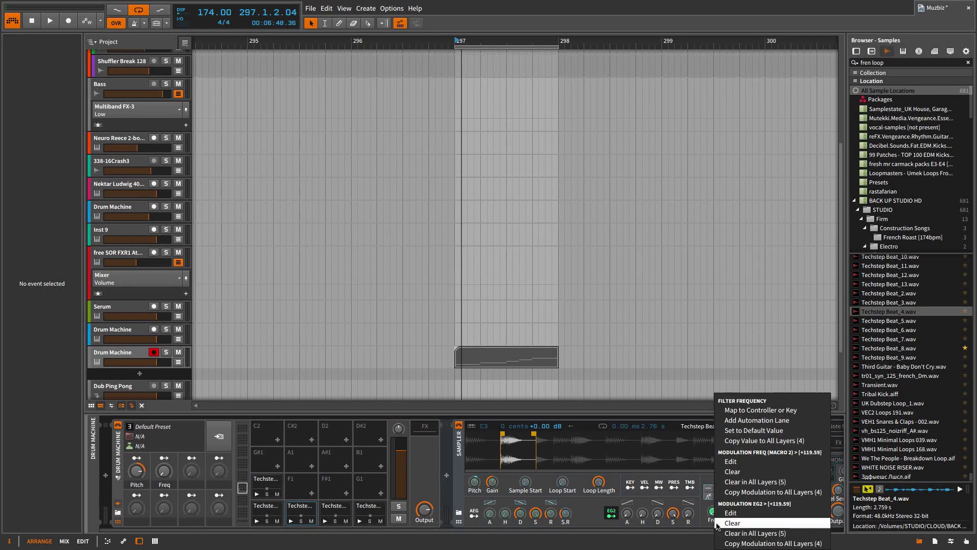
left_click(733, 544)
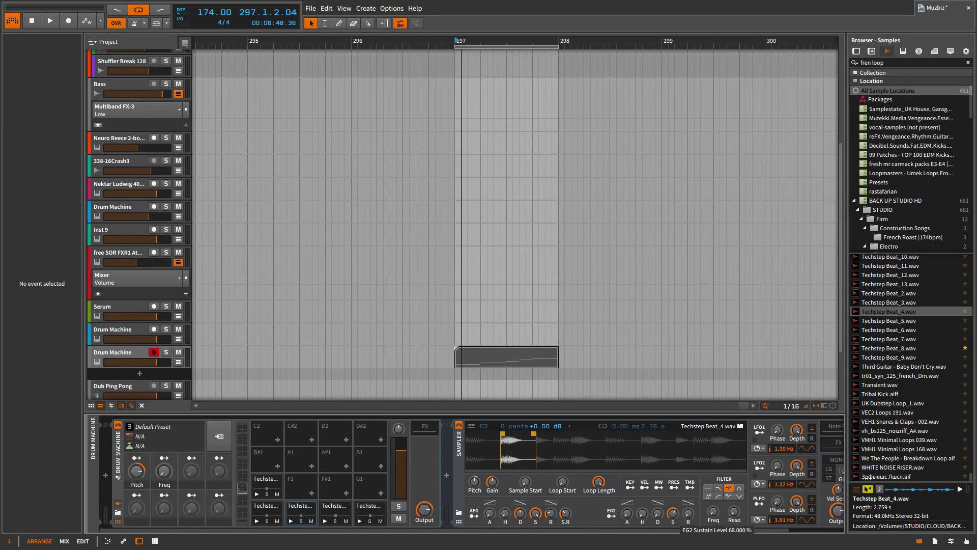
Adjust the EG2 sustain level and decay time in the second pad's Sampler and copy both values to all layers.
right_click(675, 517)
left_click(684, 543)
left_click_drag(657, 516, 657, 501)
right_click(658, 516)
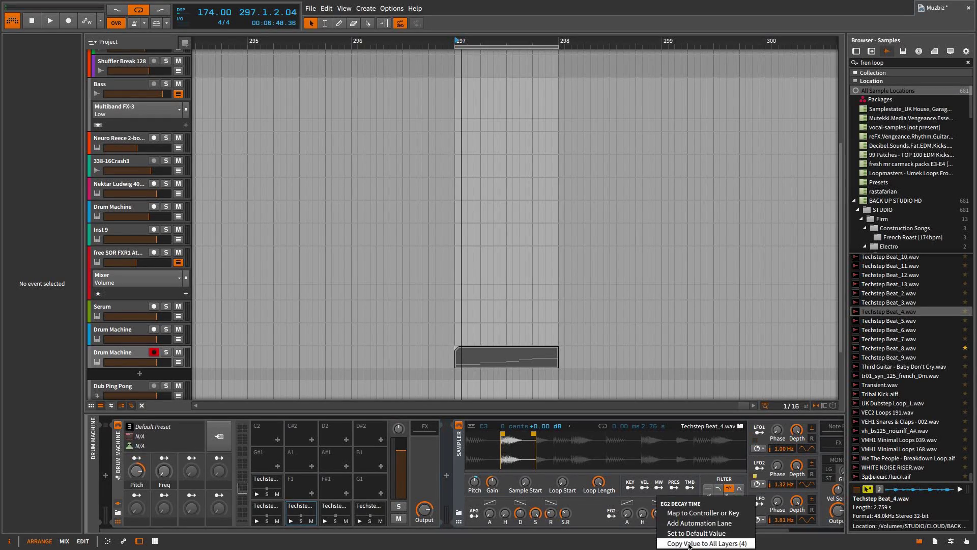
left_click(685, 529)
During playback, reduce the EG2 filter frequency modulation, copy it to all layers and sweep the Freq macro upward.
key("space")
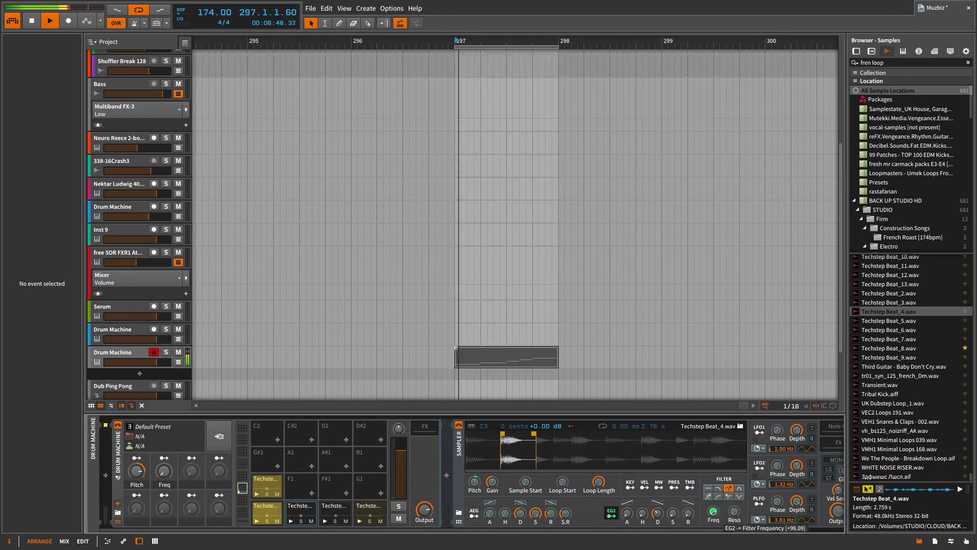
right_click(715, 513)
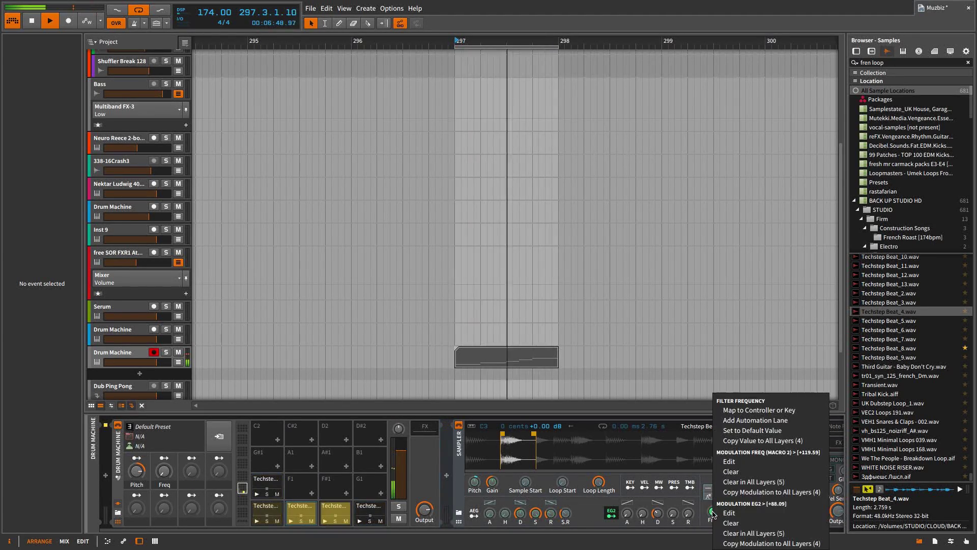
left_click(732, 542)
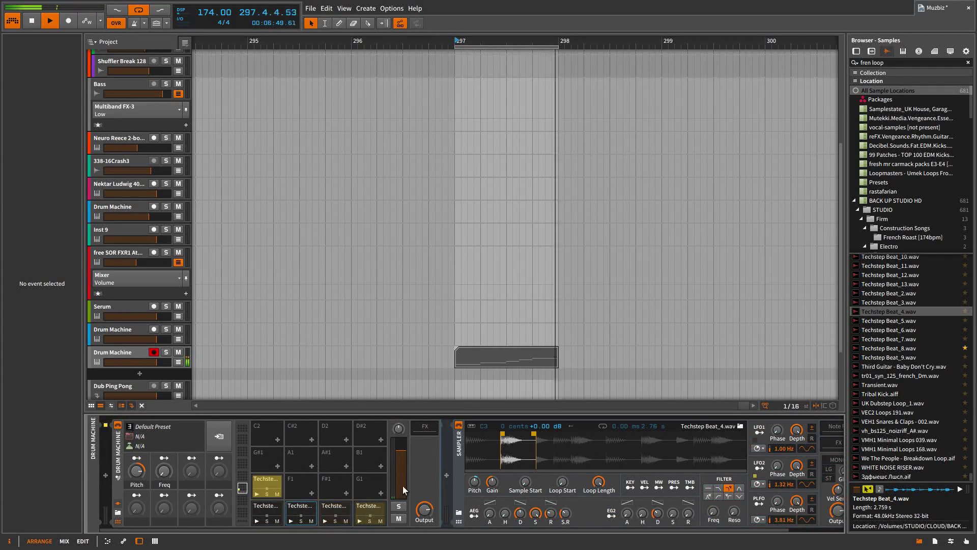
left_click_drag(165, 472, 164, 415)
key("space")
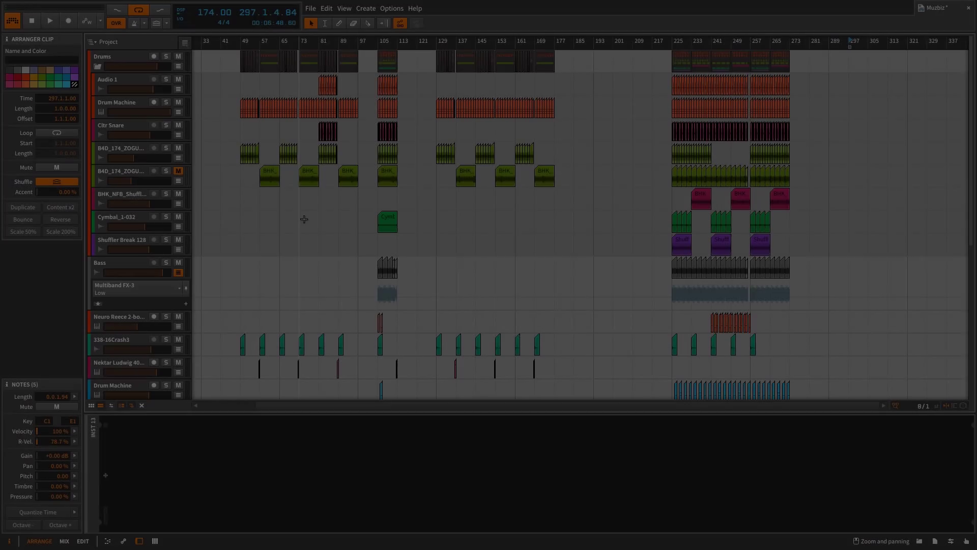
Show the project's used files and collect and save only the files outside the project folder.
scroll(423, 211, "up", 5)
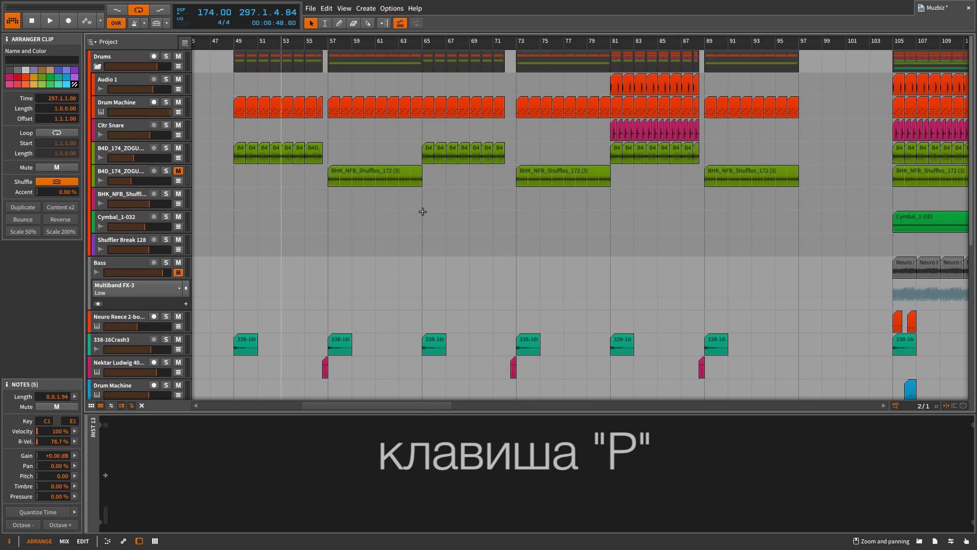
key("p")
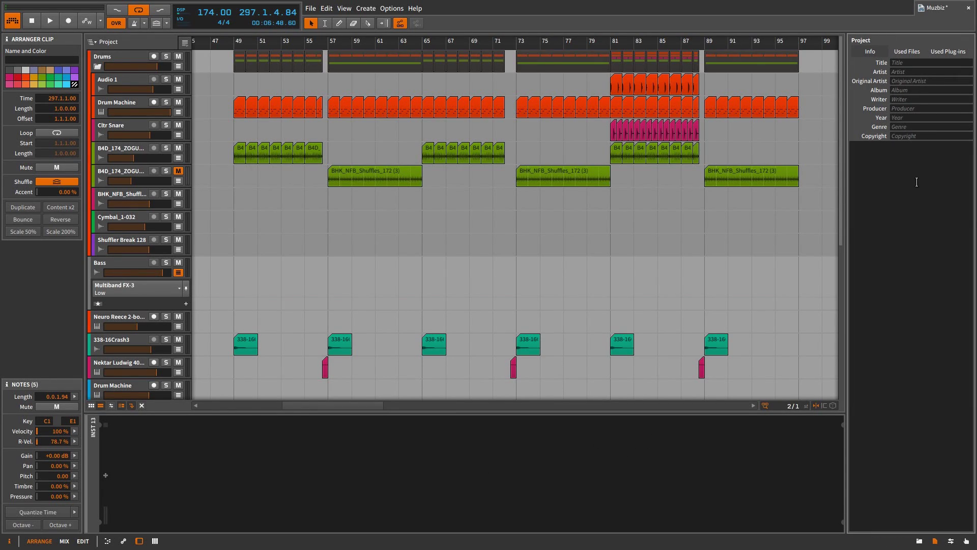
left_click(909, 52)
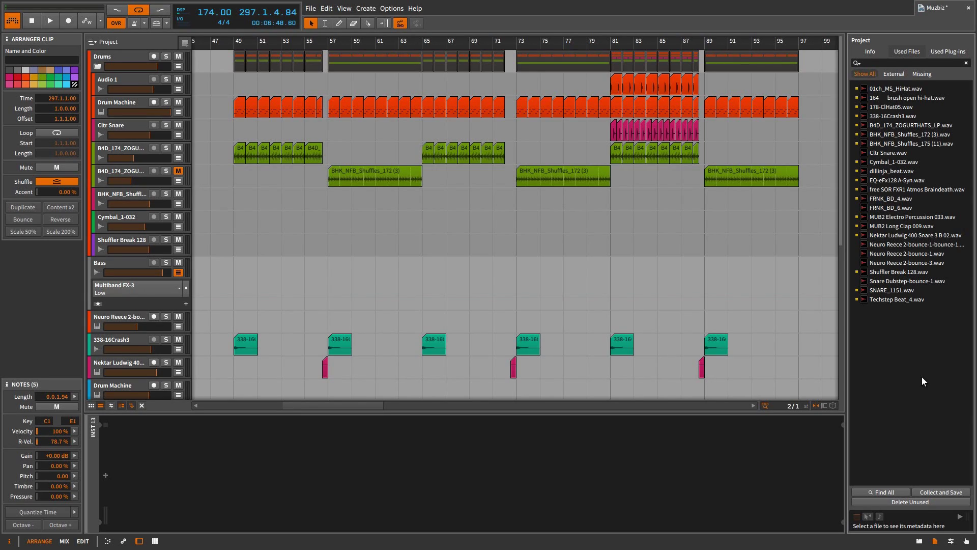
left_click(929, 493)
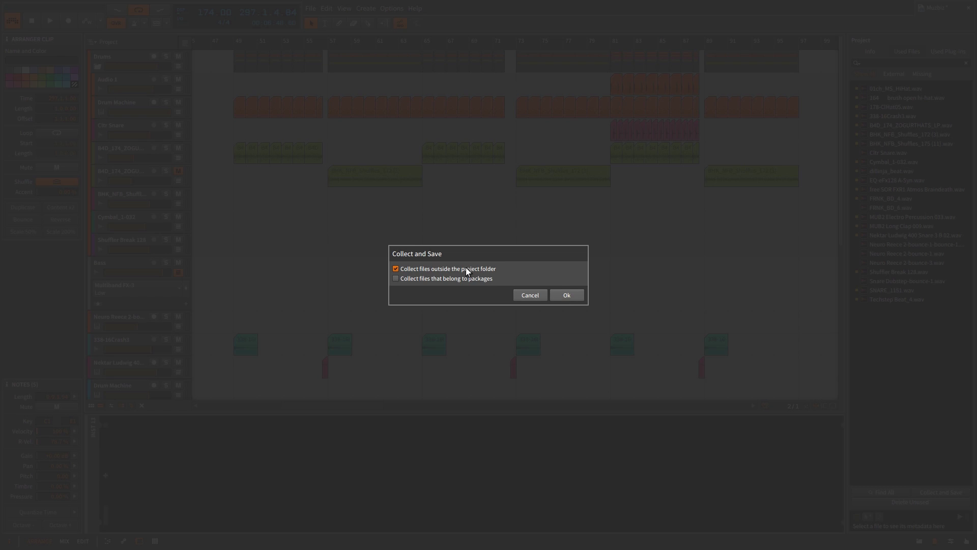
left_click(441, 278)
left_click(441, 278)
left_click(558, 296)
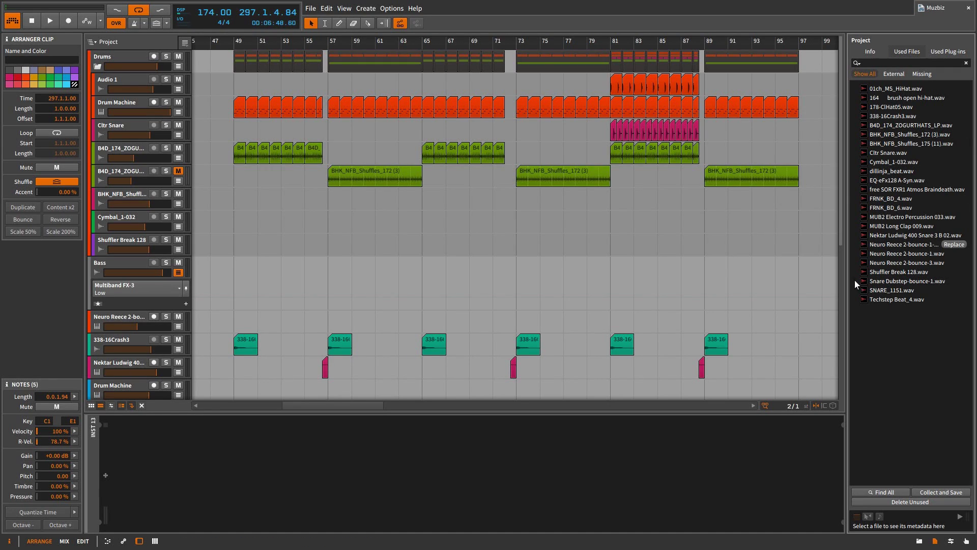
Review the list of the project's unused files to delete and close it without deleting anything.
left_click(907, 503)
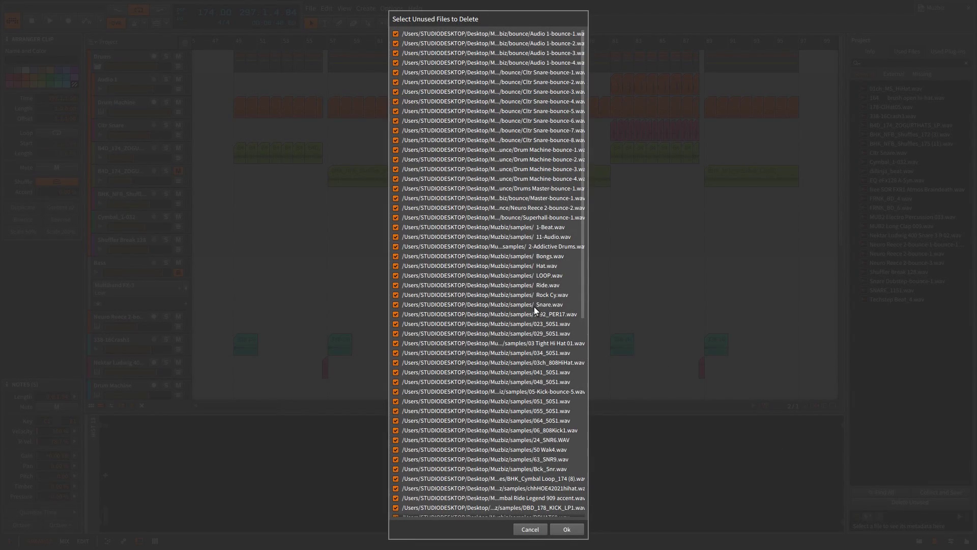
scroll(534, 307, "down", 5)
scroll(534, 306, "up", 5)
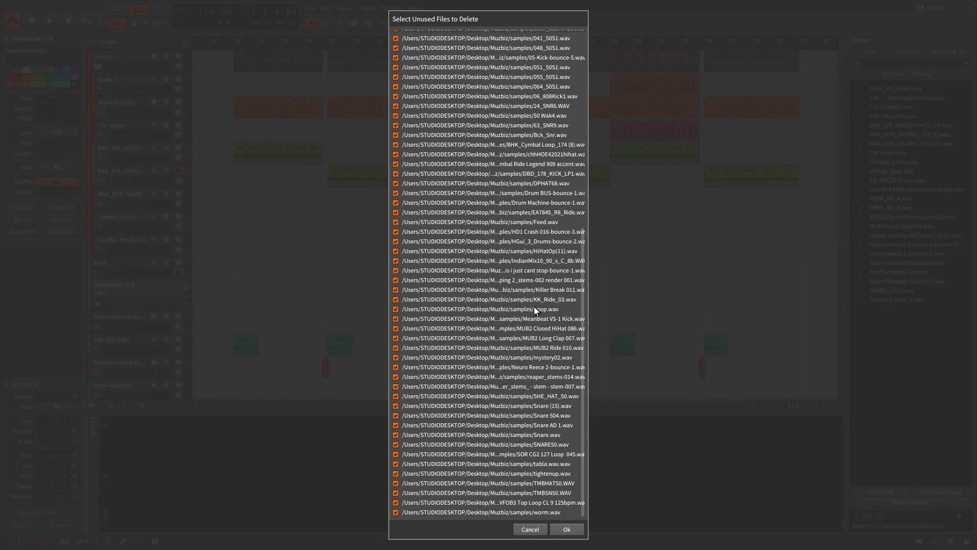
scroll(533, 307, "down", 10)
left_click(538, 529)
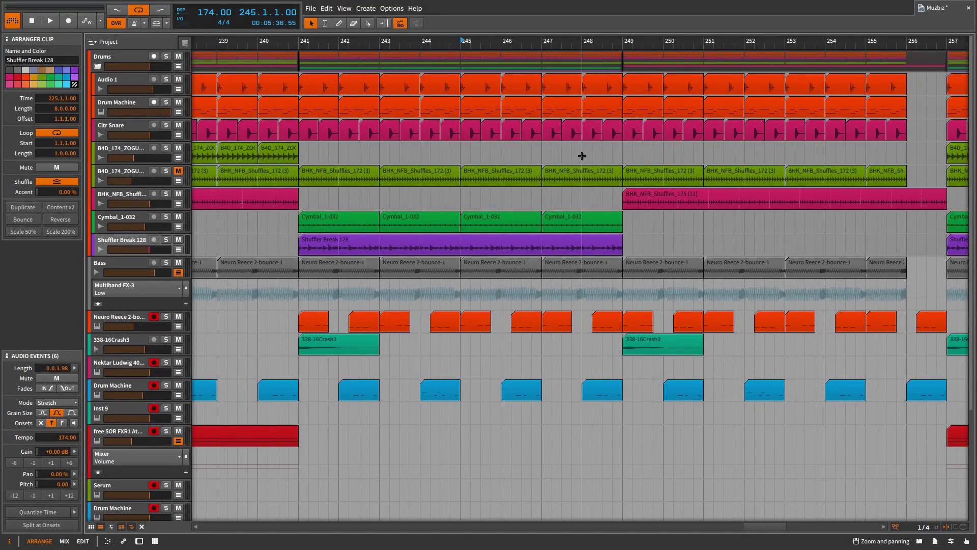
left_click_drag(566, 157, 514, 151)
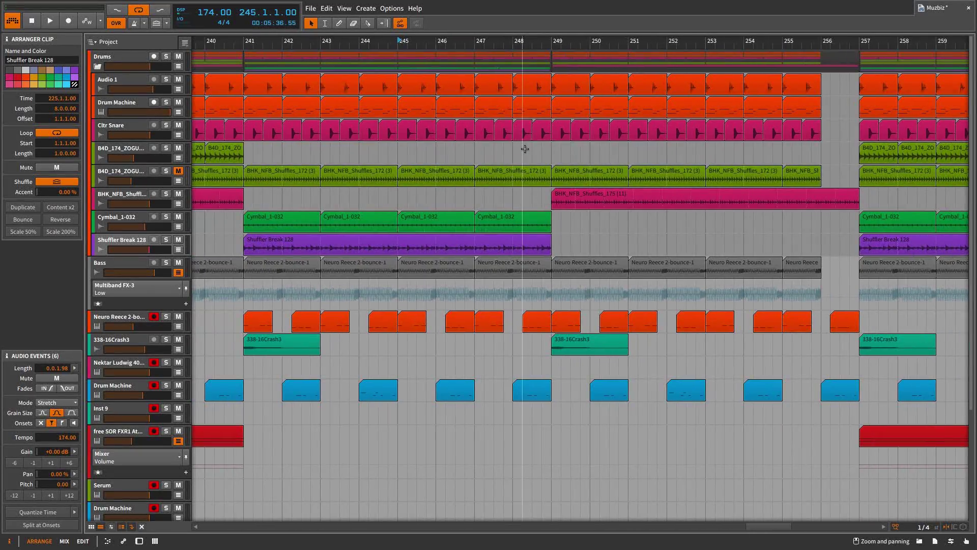
left_click_drag(524, 149, 595, 139)
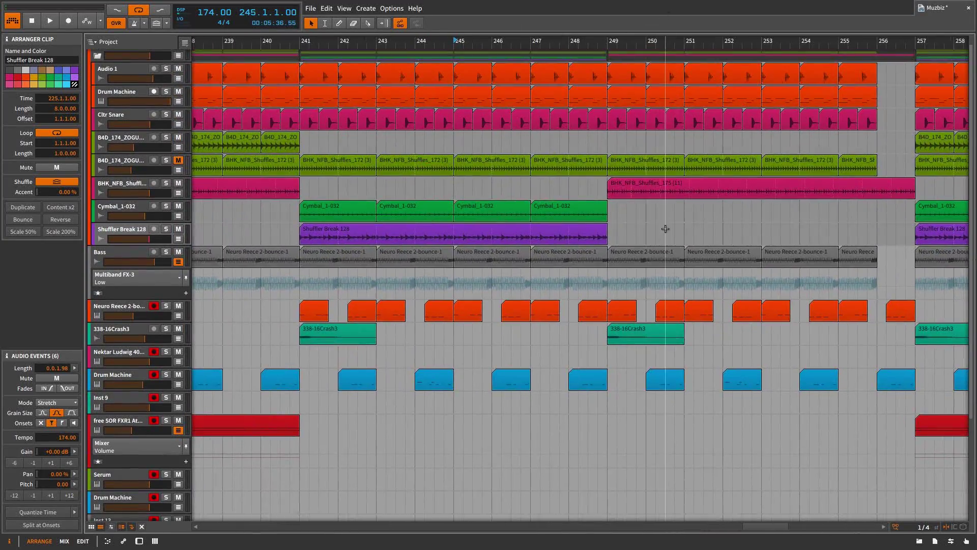
left_click_drag(665, 224, 532, 135)
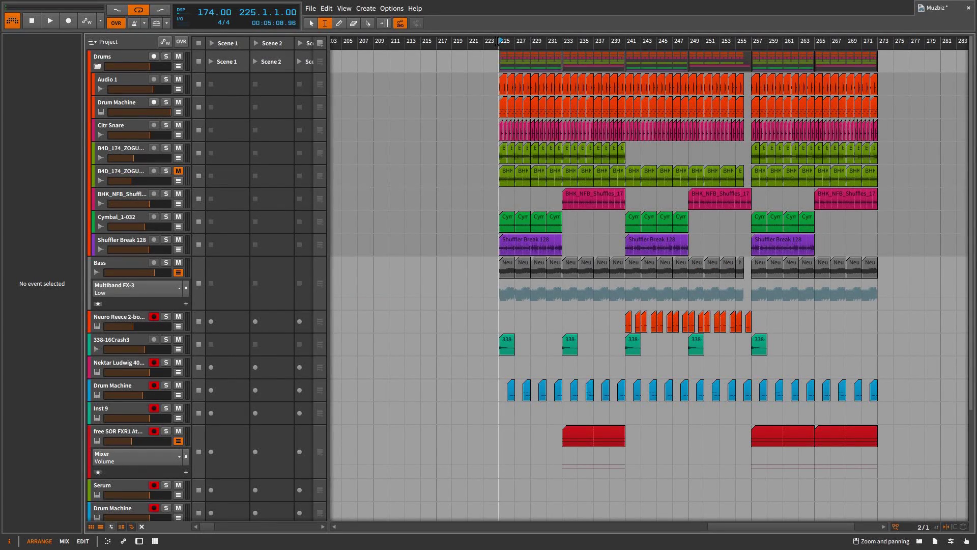
Copy bars 225 to 233 of all tracks from the arranger into Scene 1 and play that scene briefly.
left_click_drag(498, 41, 239, 75)
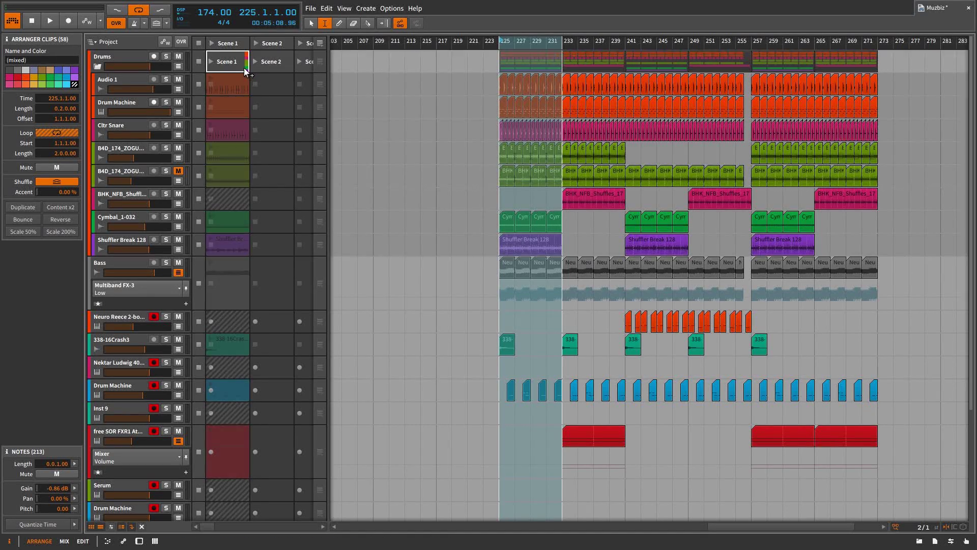
left_click(211, 44)
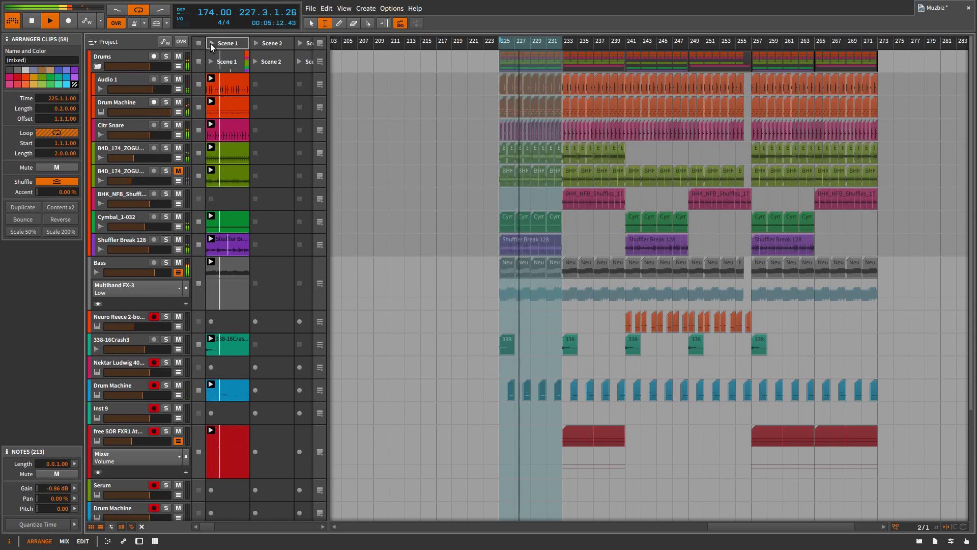
key("space")
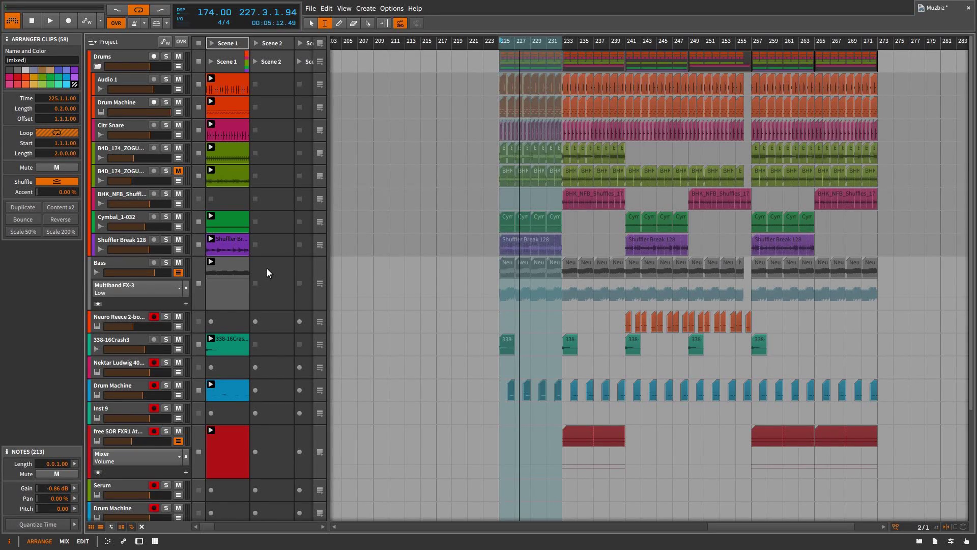
Copy bars 241 to 249 of all tracks into Scene 2, play it, switch to Scene 1 and stop playback.
left_click_drag(625, 41, 281, 50)
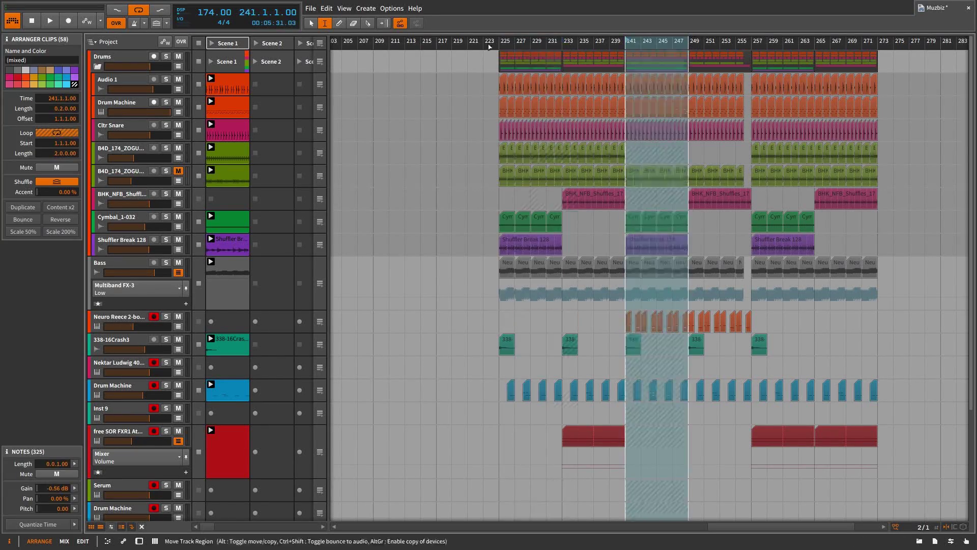
left_click(256, 43)
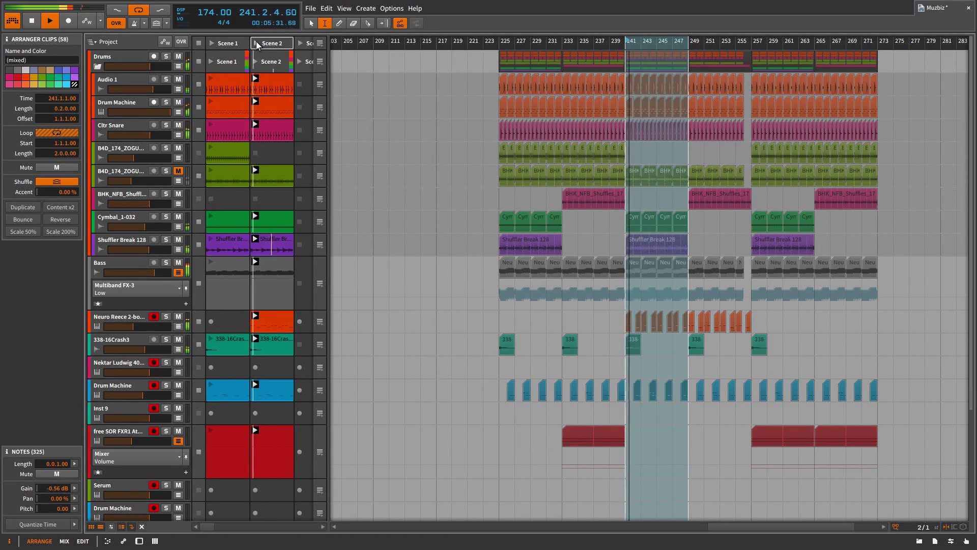
left_click(211, 43)
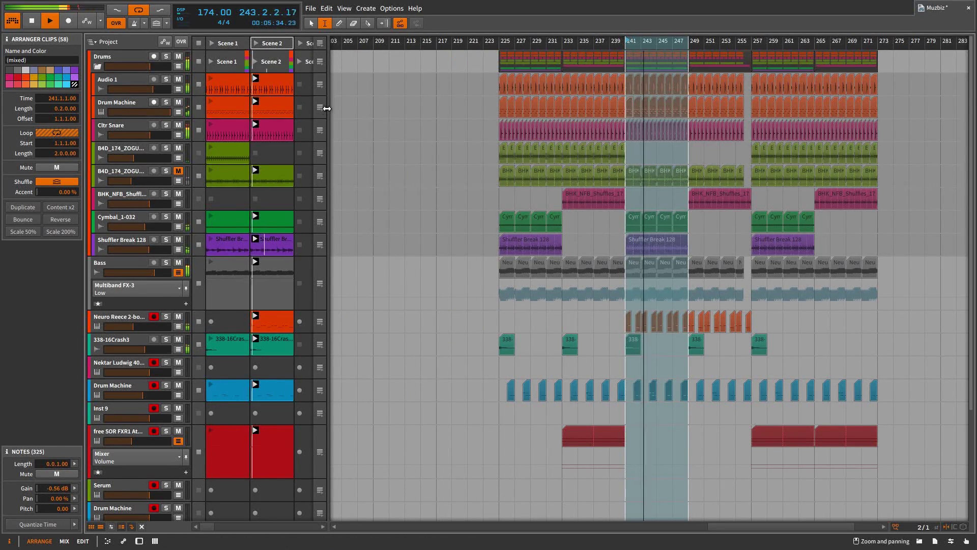
left_click(210, 41)
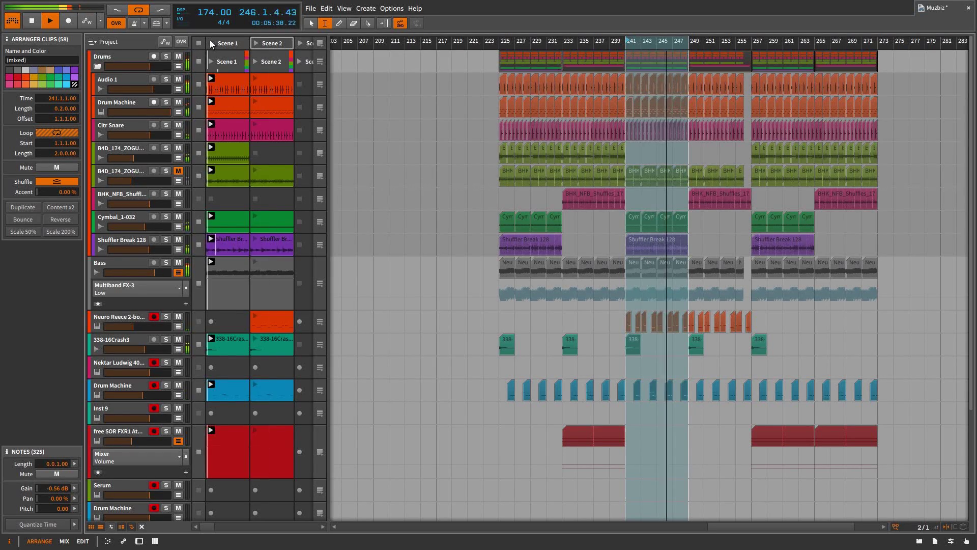
key("space")
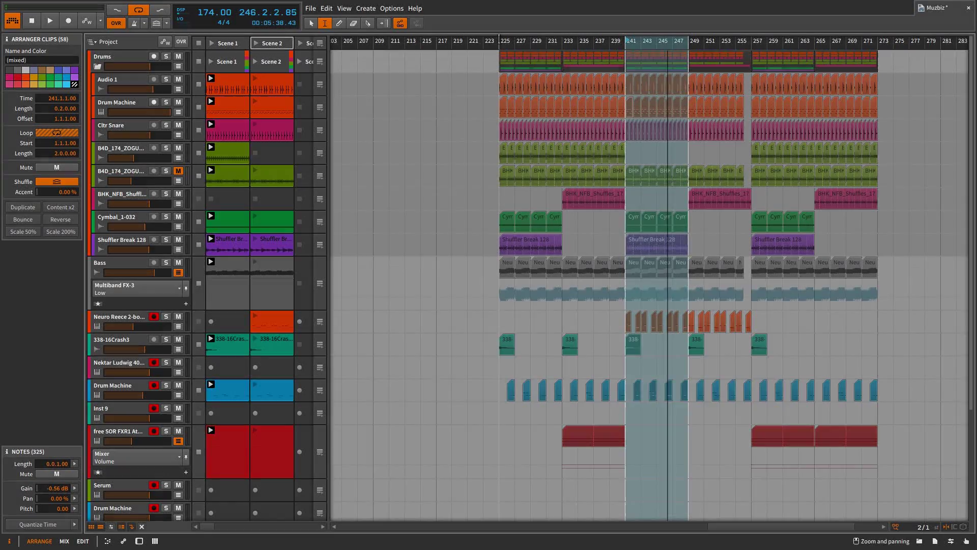
Collapse the Drums group and open its Scene 2 clips together in the layered detail editor.
left_click(97, 66)
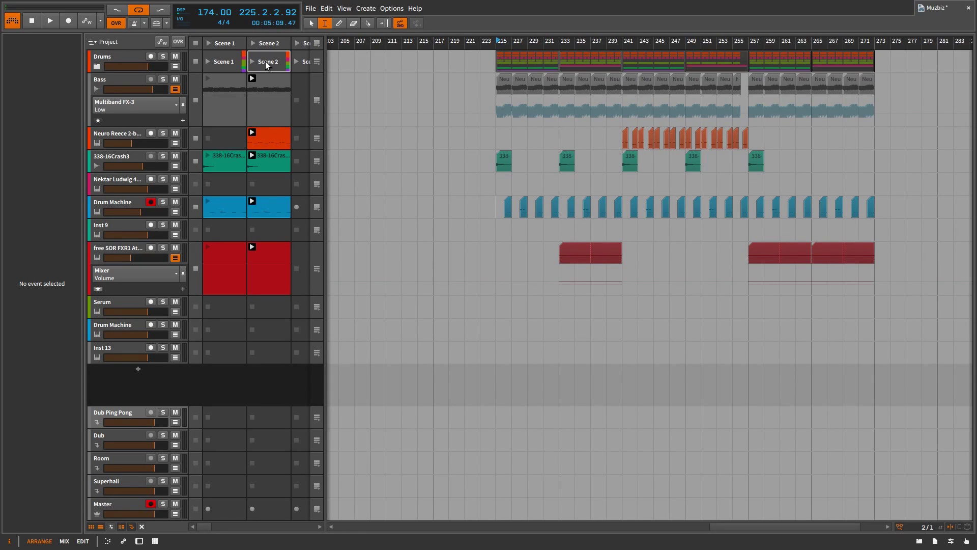
double_click(265, 61)
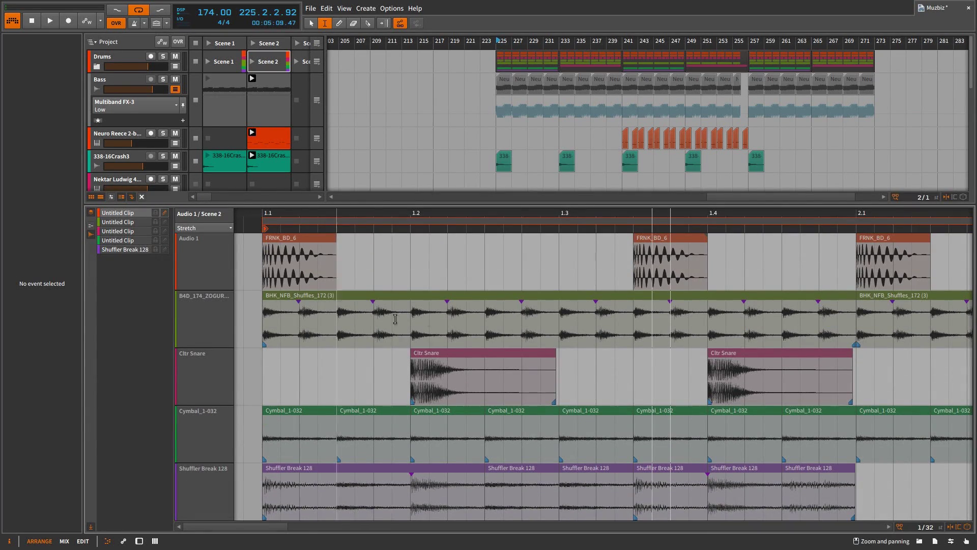
scroll(458, 289, "down", 6)
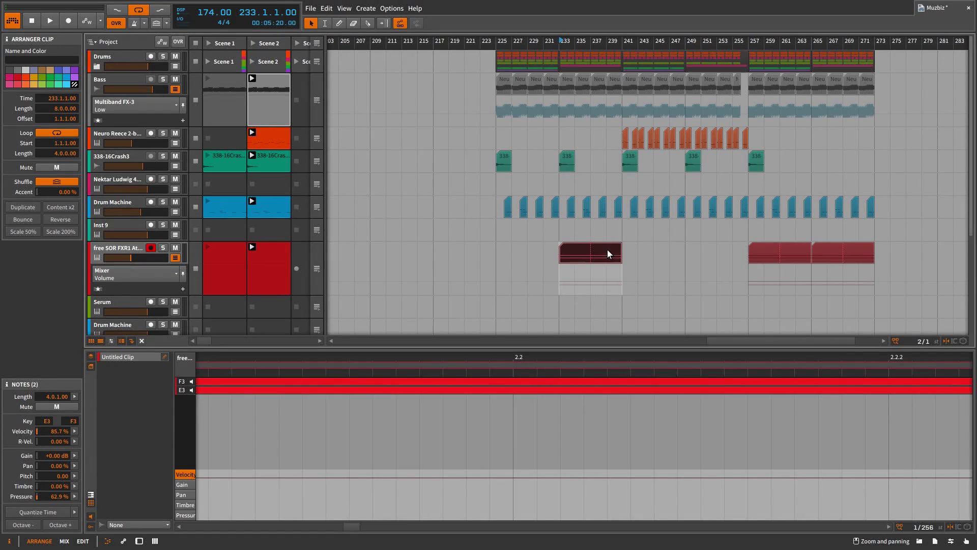
Examine the bar 233 clip of the free SOR FXR1 track close up in the arranger.
scroll(580, 262, "up", 5)
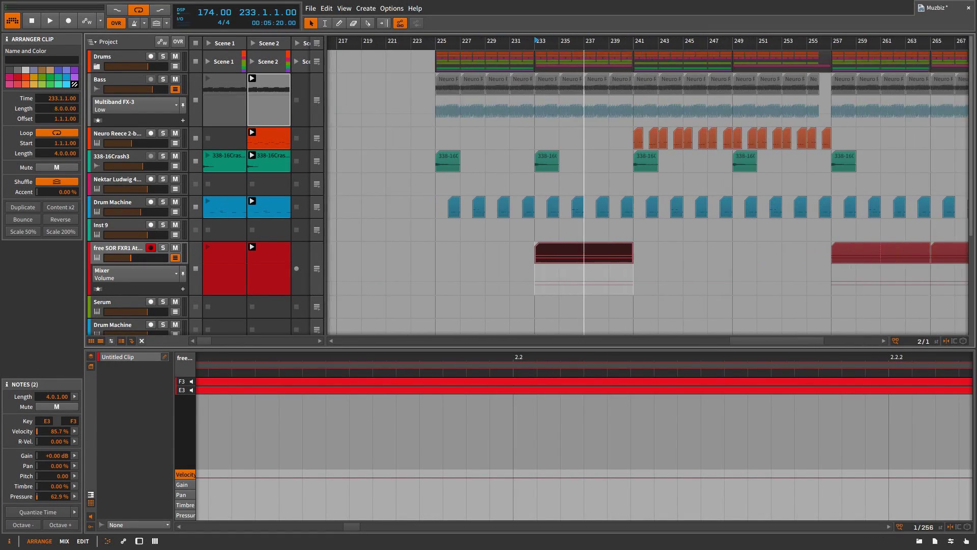
left_click(506, 256)
left_click(512, 254)
left_click(527, 252)
left_click(536, 249)
left_click(546, 250)
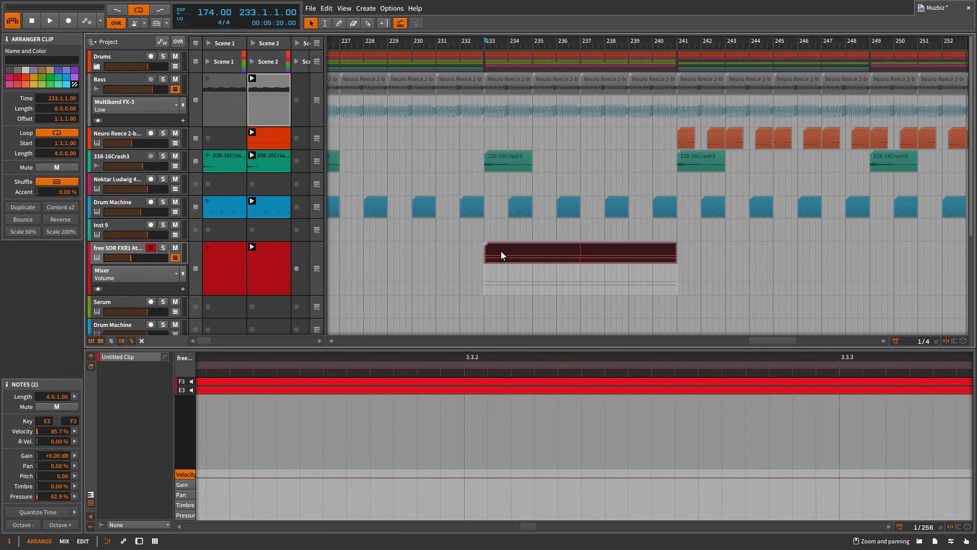
left_click(499, 249)
left_click(509, 251)
left_click(524, 252)
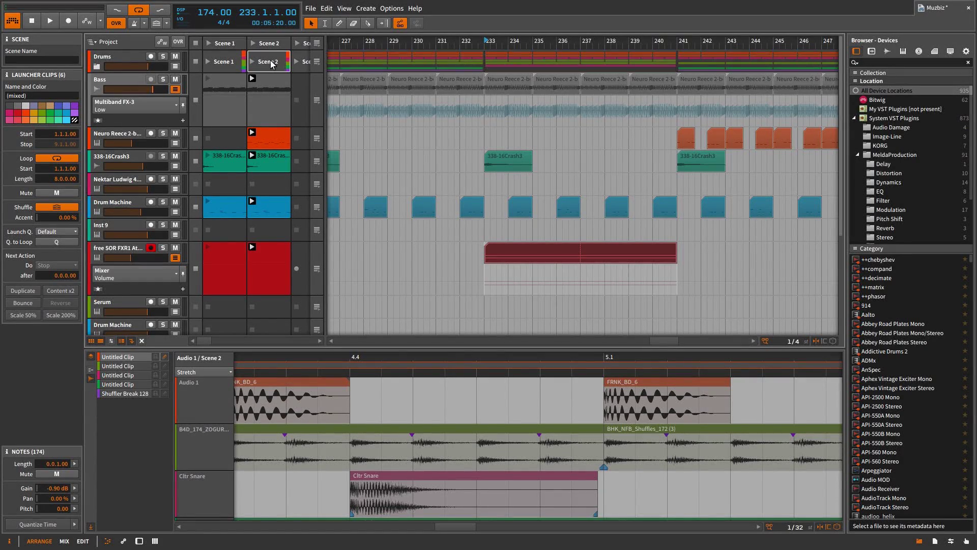
Store the whole Scene 2 in the browser library to show its save options, and close them without saving.
left_click(269, 44)
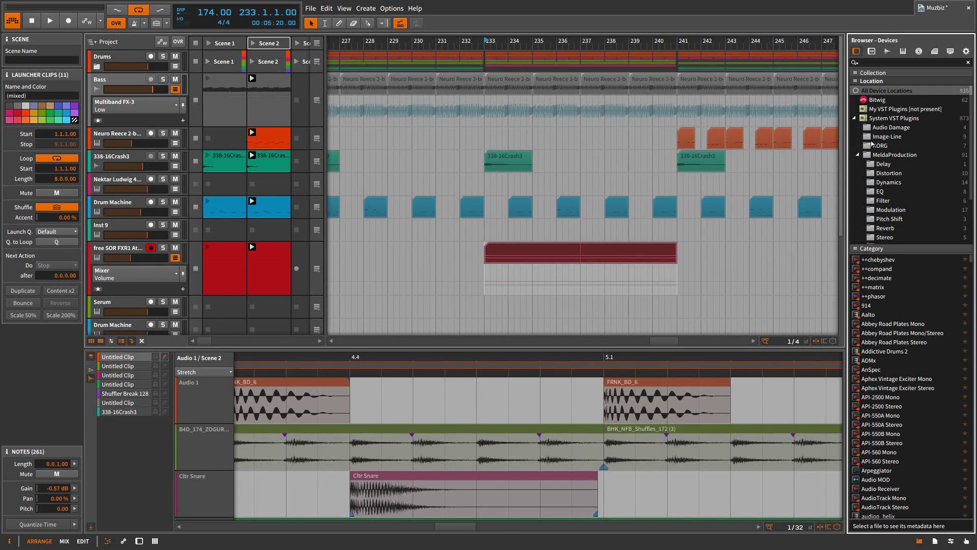
left_click_drag(871, 141, 866, 144)
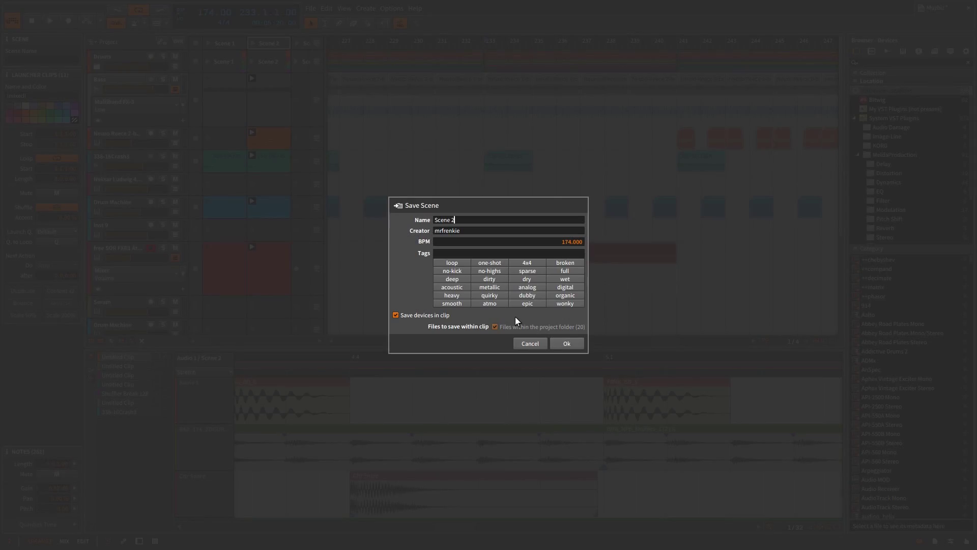
left_click(530, 343)
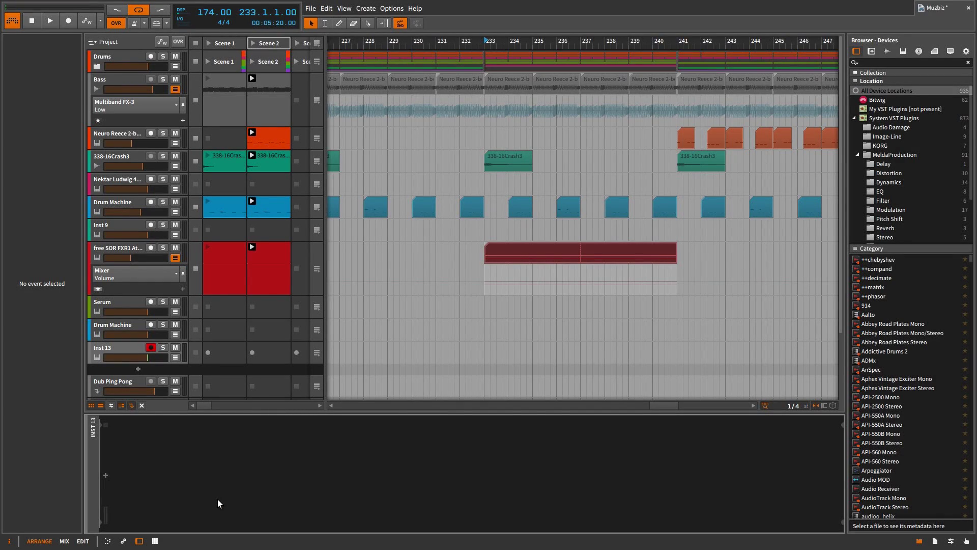
Find the Polysynth instrument among the instruments and insert it on the empty Inst 13 track.
double_click(349, 479)
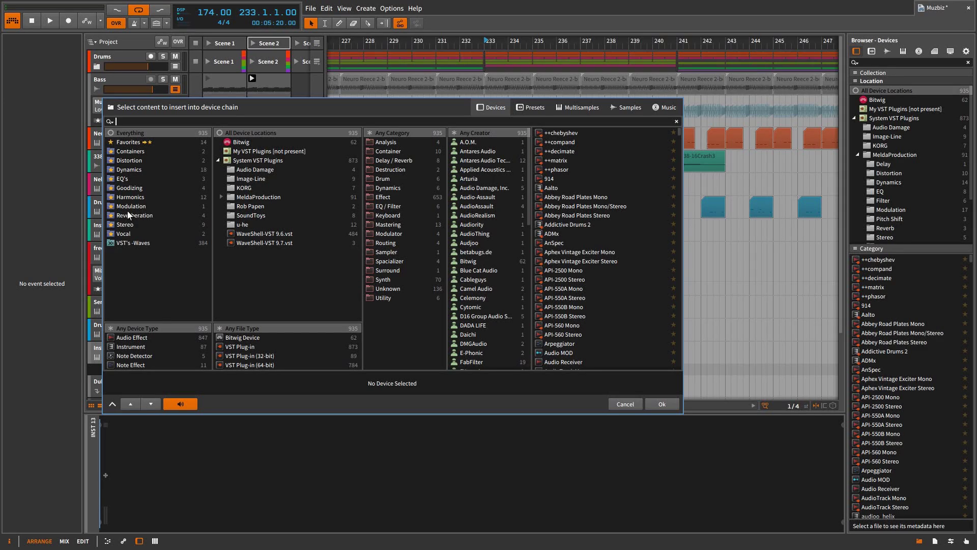
left_click(134, 345)
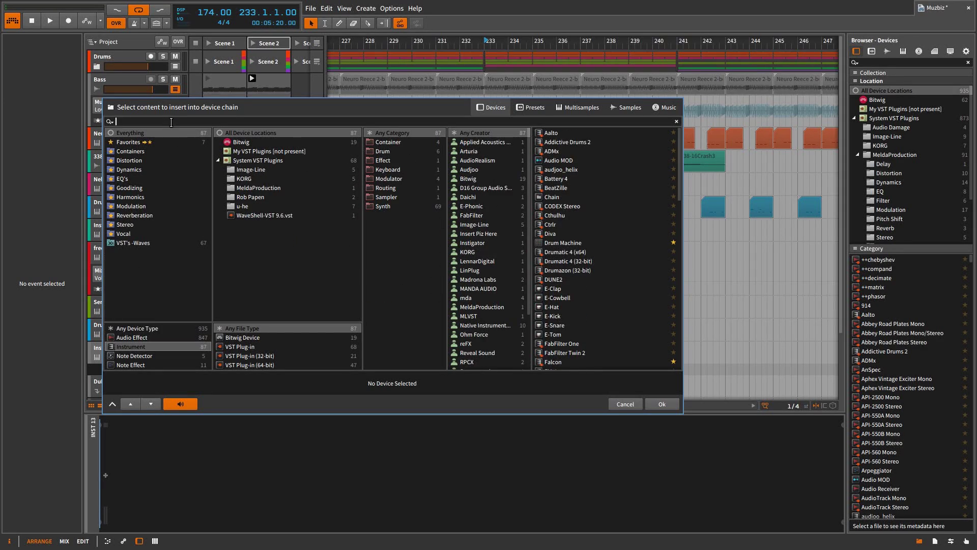
type("pol")
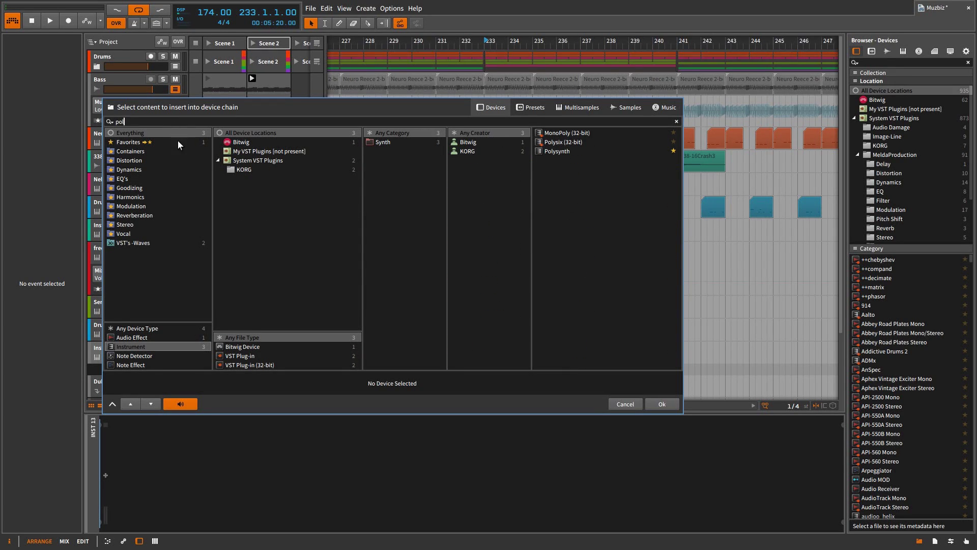
double_click(553, 153)
Insert the FM-4 instrument after Polysynth in the device chain and move it onto the Polysynth device.
left_click(473, 474)
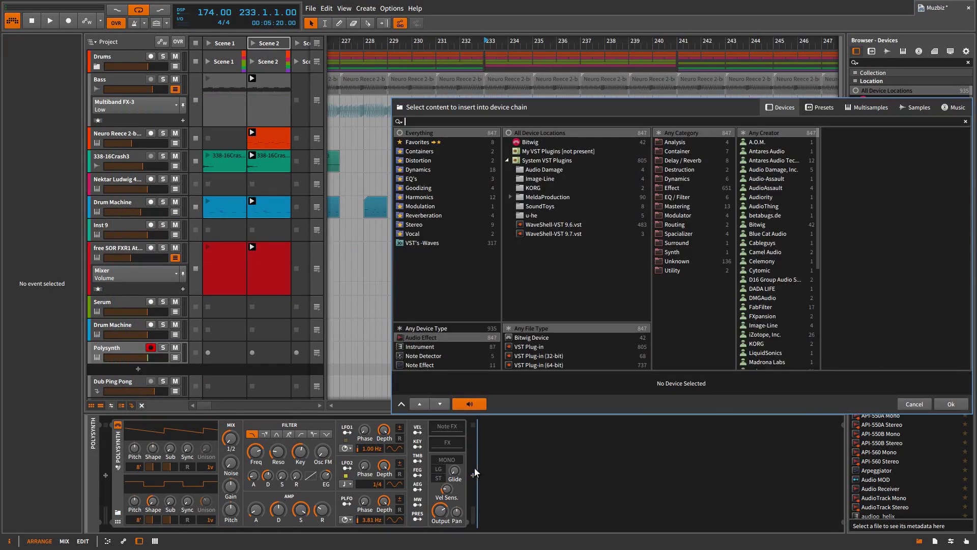
left_click(424, 346)
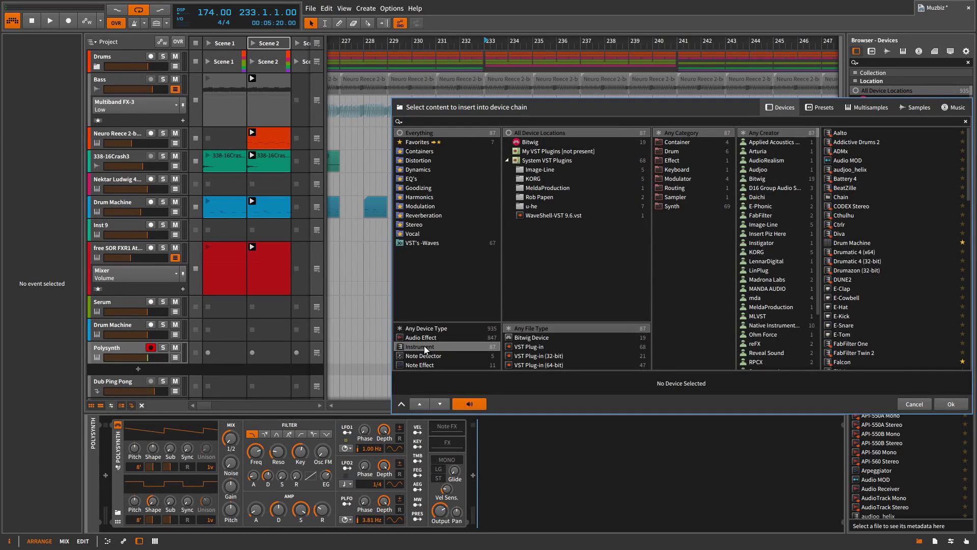
type("fm")
double_click(841, 134)
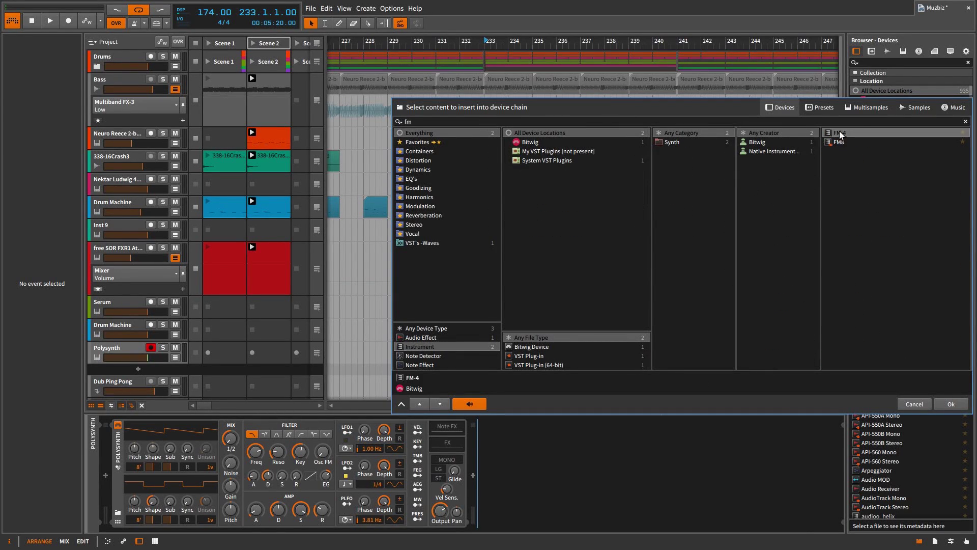
left_click_drag(484, 461, 213, 477)
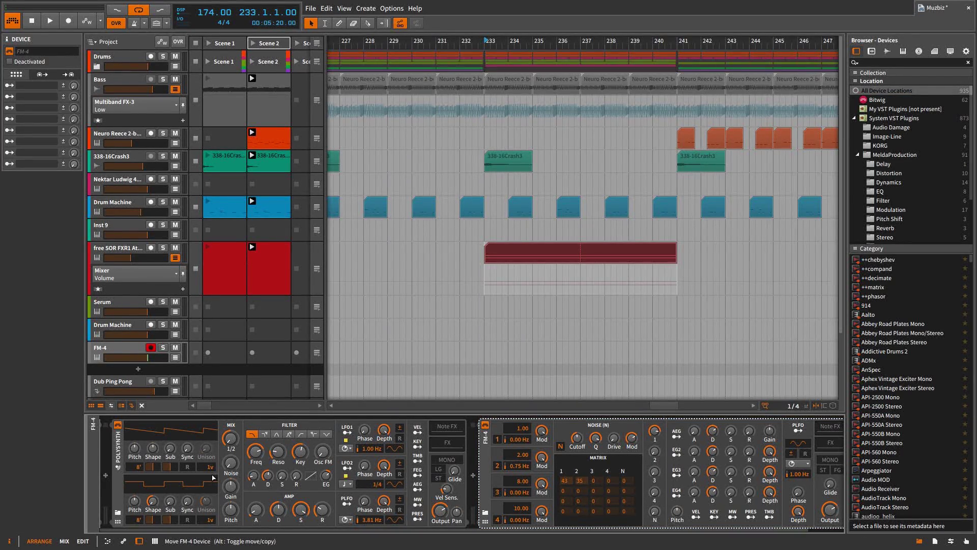
left_click_drag(212, 477, 212, 475)
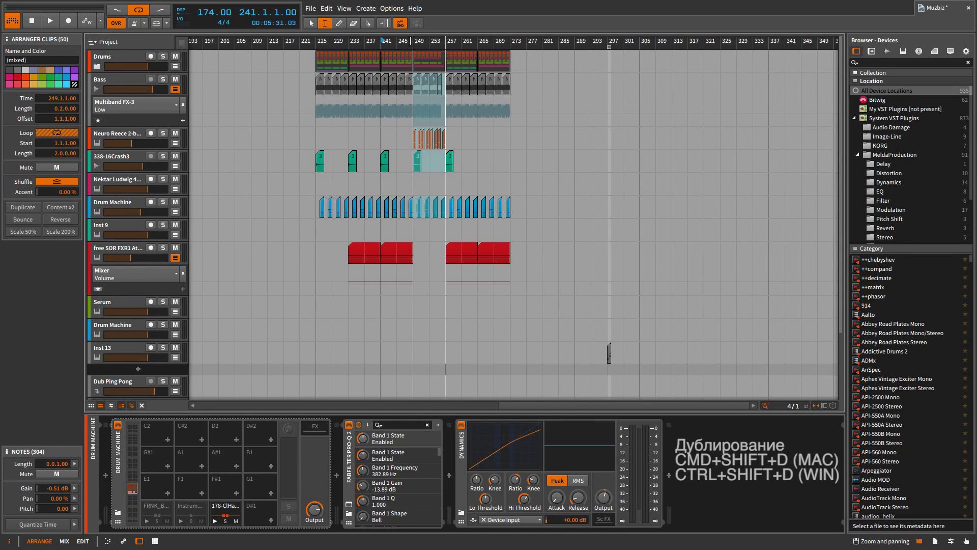
Duplicate an 8-bar section across all tracks several times, inserting the copies from bar 249 so the following material shifts along.
key("ctrl+shift+d")
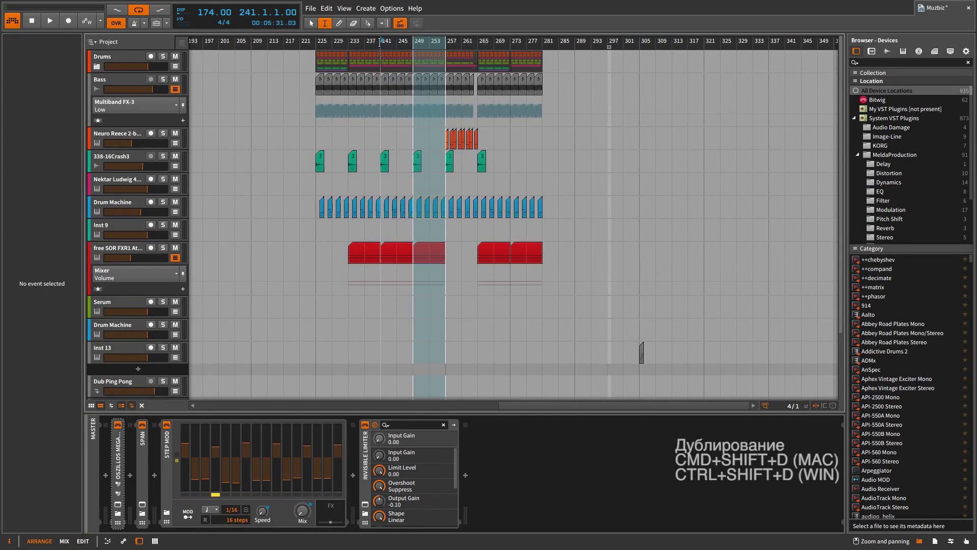
key("ctrl+shift+d")
key("ctrl+shift+d")
key("ctrl+shift+d")
key("ctrl+shift+d")
Duplicate the time range from bar 253 to 257 three times on the 338-16Crash3 track only.
mouse_move(441, 162)
left_mouse_down()
mouse_move(417, 161)
mouse_move(428, 161)
left_mouse_up()
key("ctrl+shift+d")
key("ctrl+shift+d")
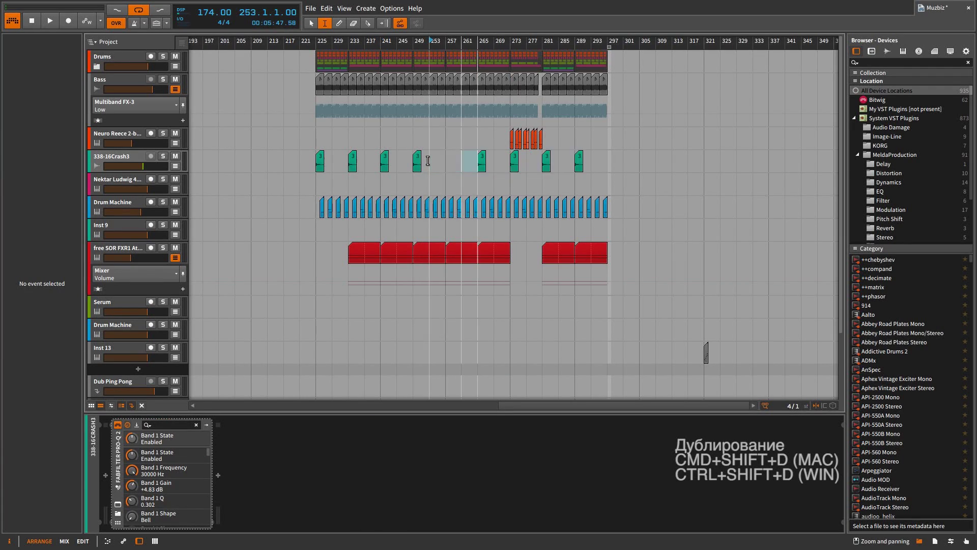
key("ctrl+shift+d")
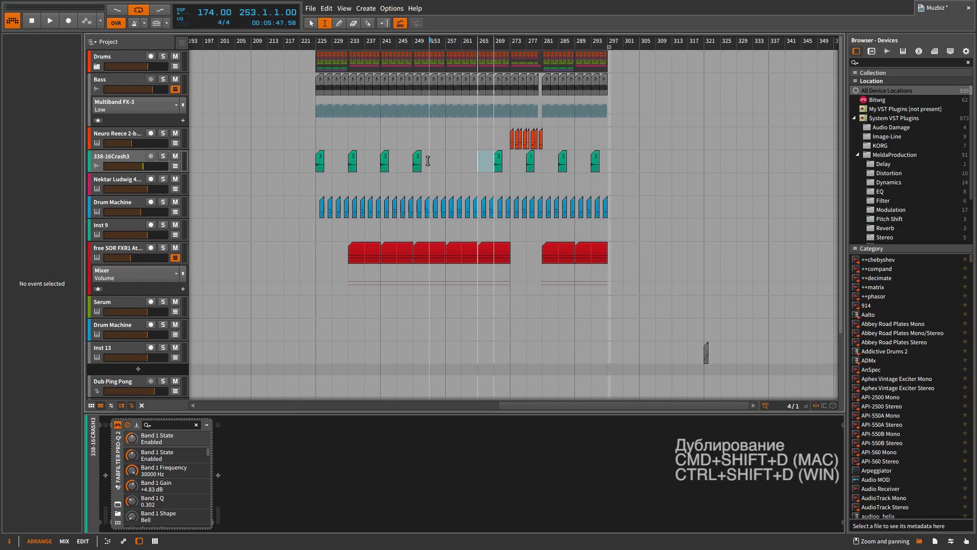
Undo the time duplications on the 338-16Crash3 track and the latest section duplicates on all tracks.
key("ctrl+z")
key("ctrl+z")
key("ctrl+z")
key("ctrl+z")
key("ctrl+z")
key("ctrl+z")
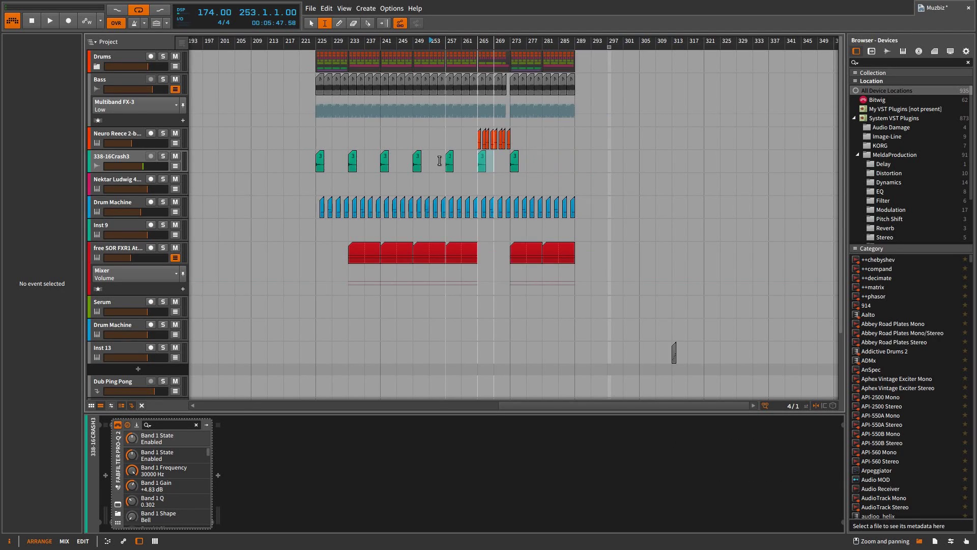
Select bars 241 to 249 across all tracks and undo the remaining section duplicates.
left_click_drag(381, 40, 415, 41)
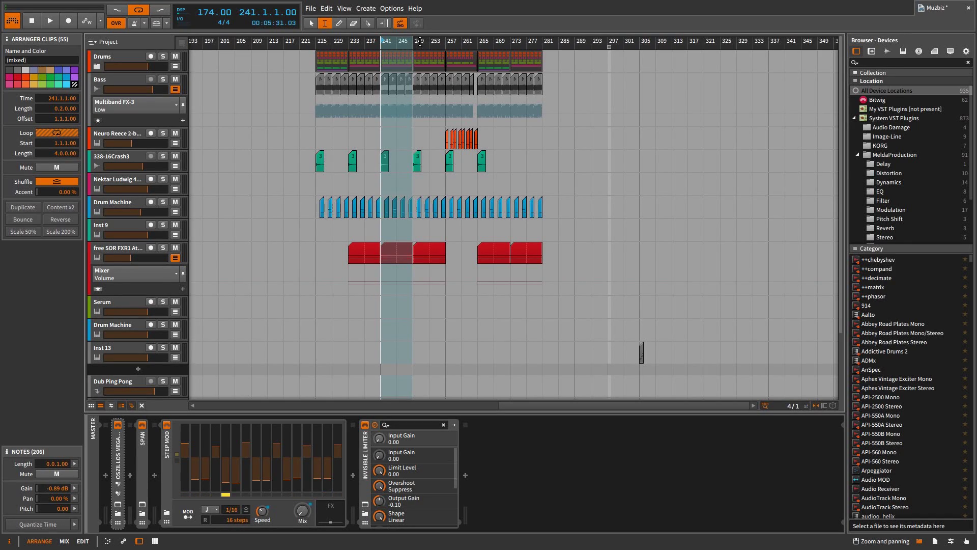
key("ctrl+z")
key("ctrl+z")
key("ctrl+z")
key("ctrl+z")
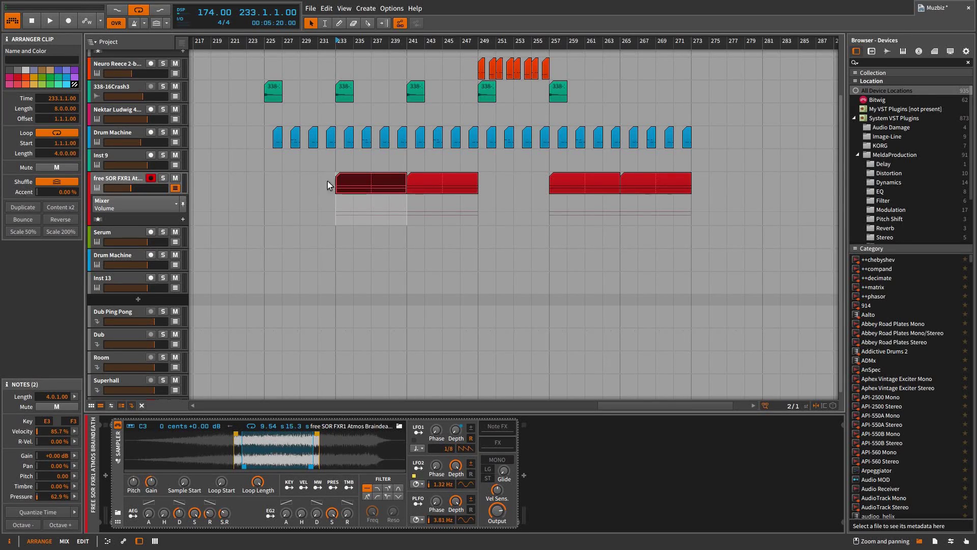
Try to place the bar 233 clip of the free SOR FXR1 track in the space below the Inst 13 track.
left_click_drag(355, 184, 356, 183)
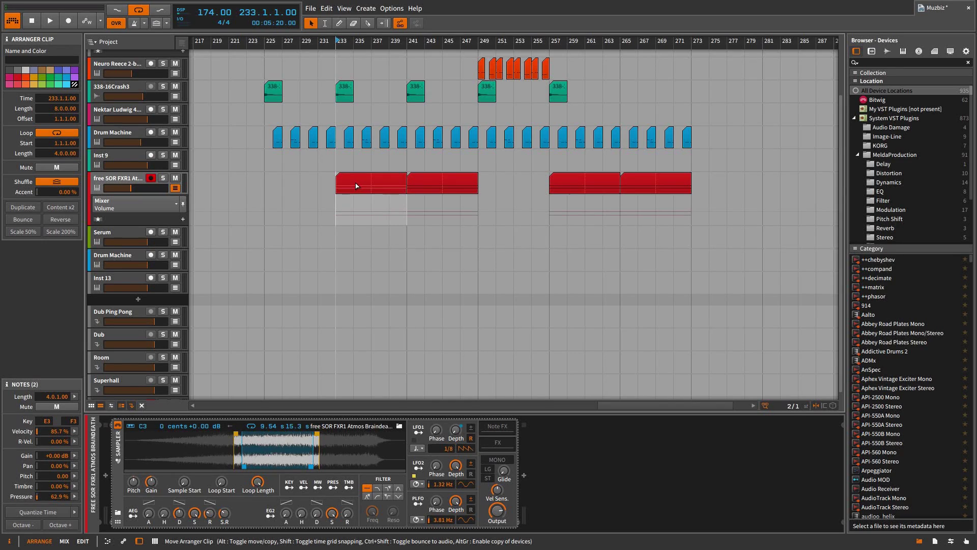
left_click_drag(356, 185, 349, 308)
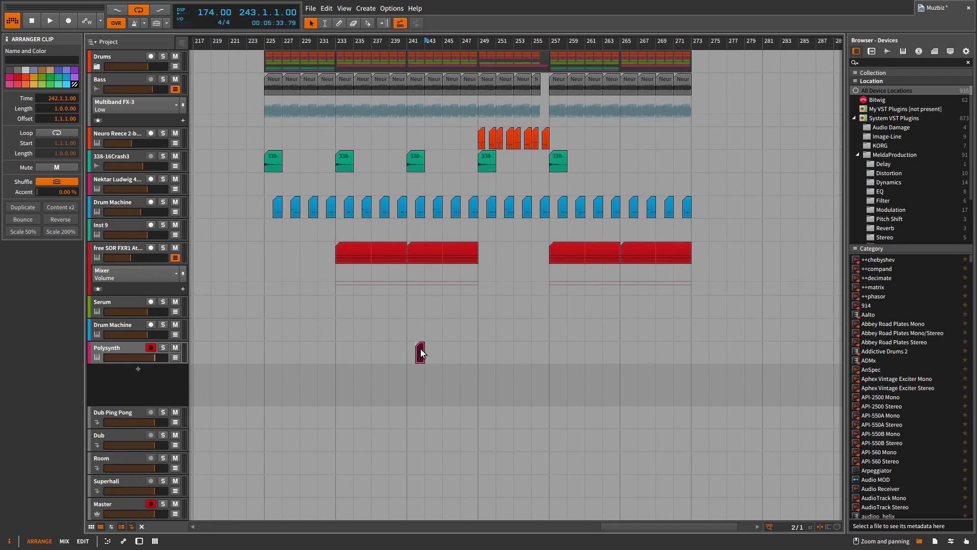
Open the Polysynth clip at bar 242 and draw a C2 note from 1.2.2 about 0.2.1.50 long.
double_click(421, 349)
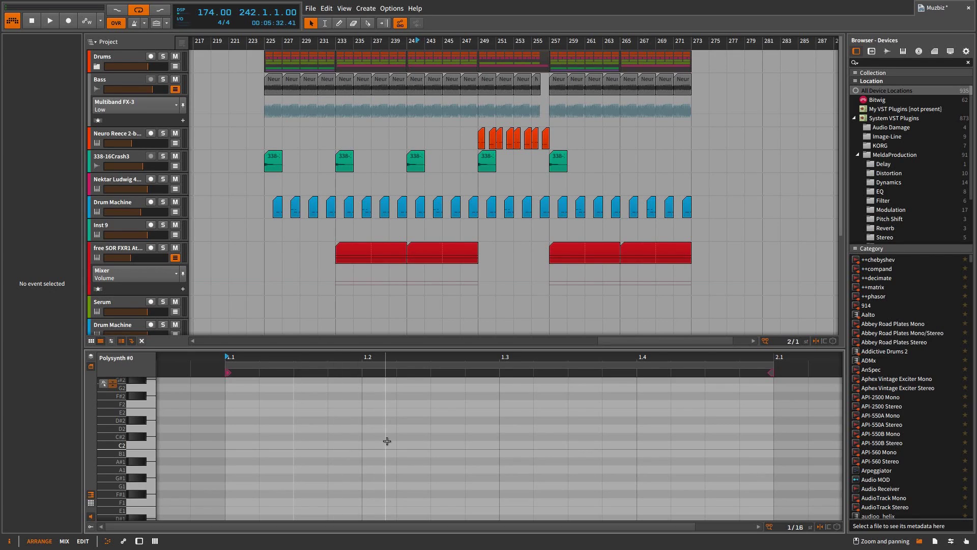
double_click(417, 447)
left_click_drag(417, 446, 722, 483)
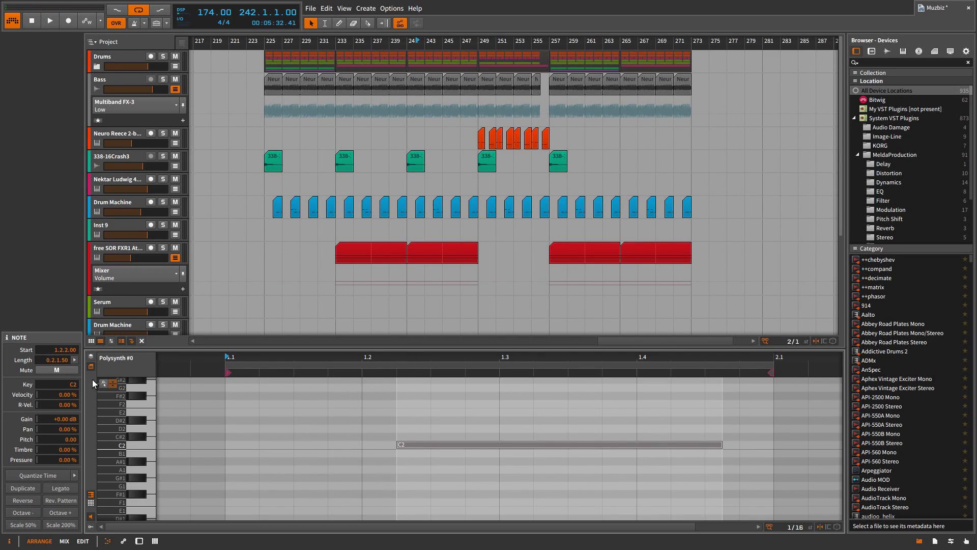